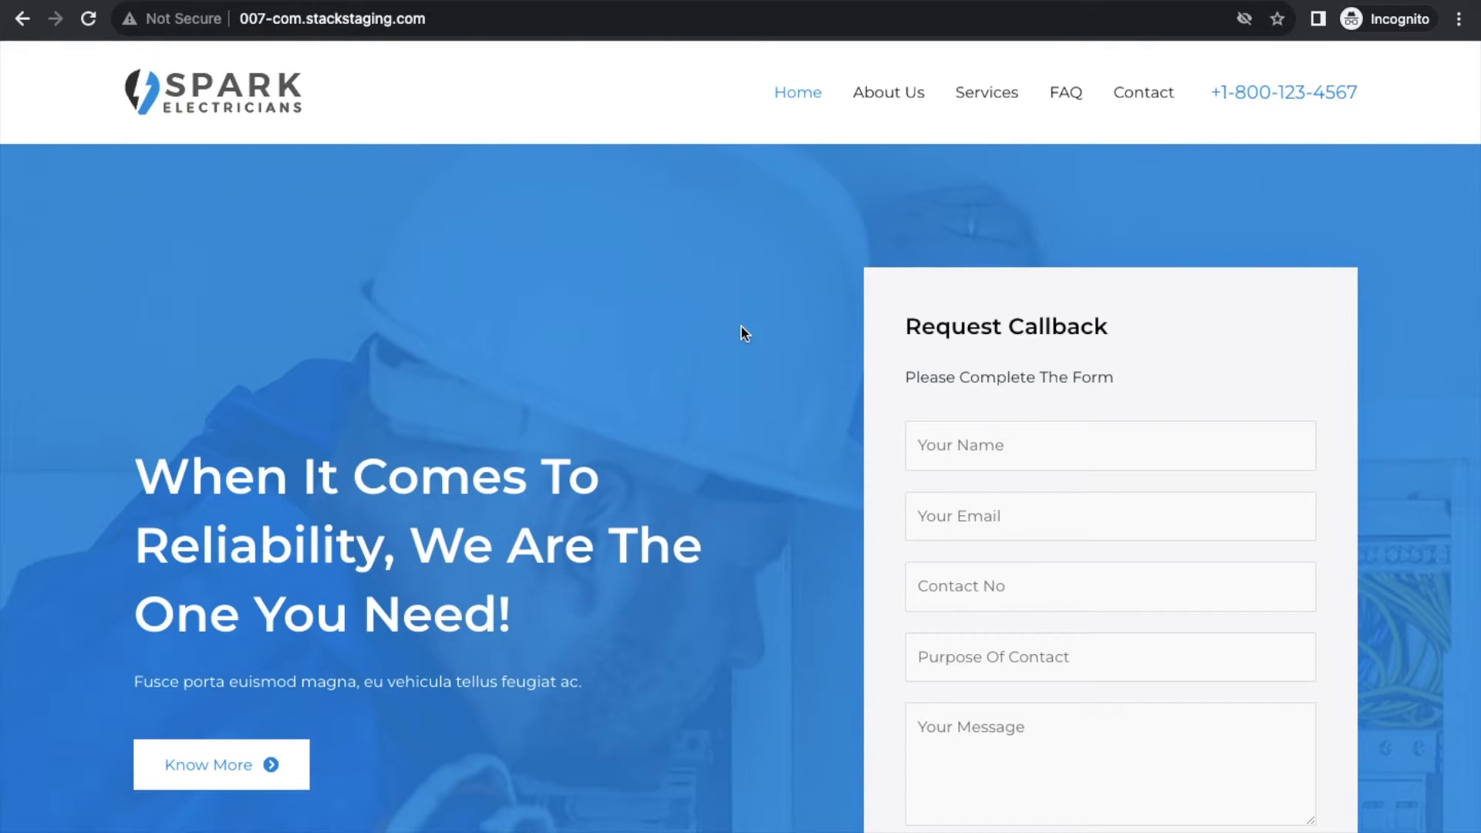
scroll(741, 333, down, 1)
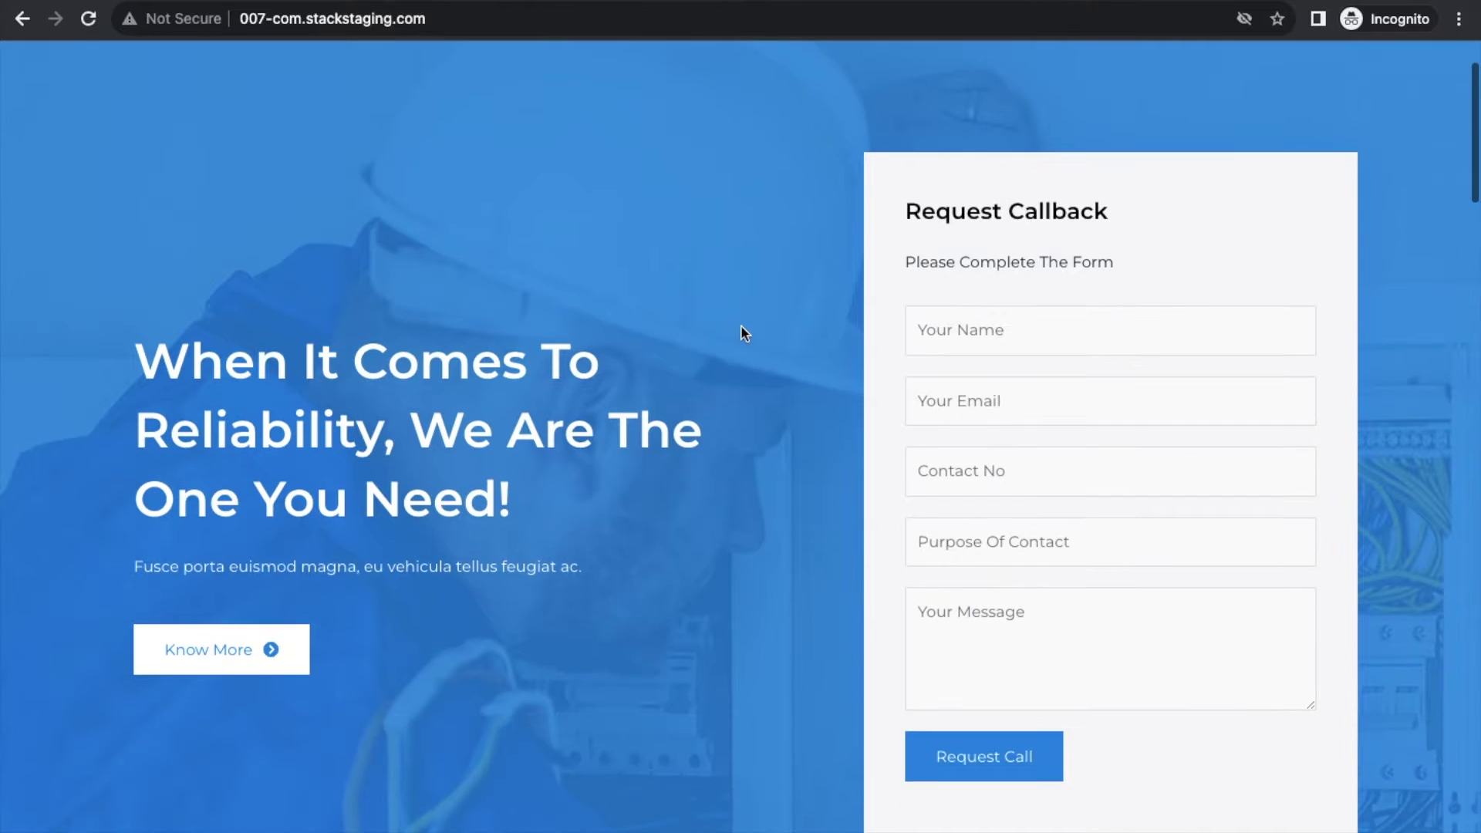
scroll(742, 333, up, 1)
scroll(741, 334, down, 1)
scroll(741, 333, down, 4)
scroll(741, 334, down, 4)
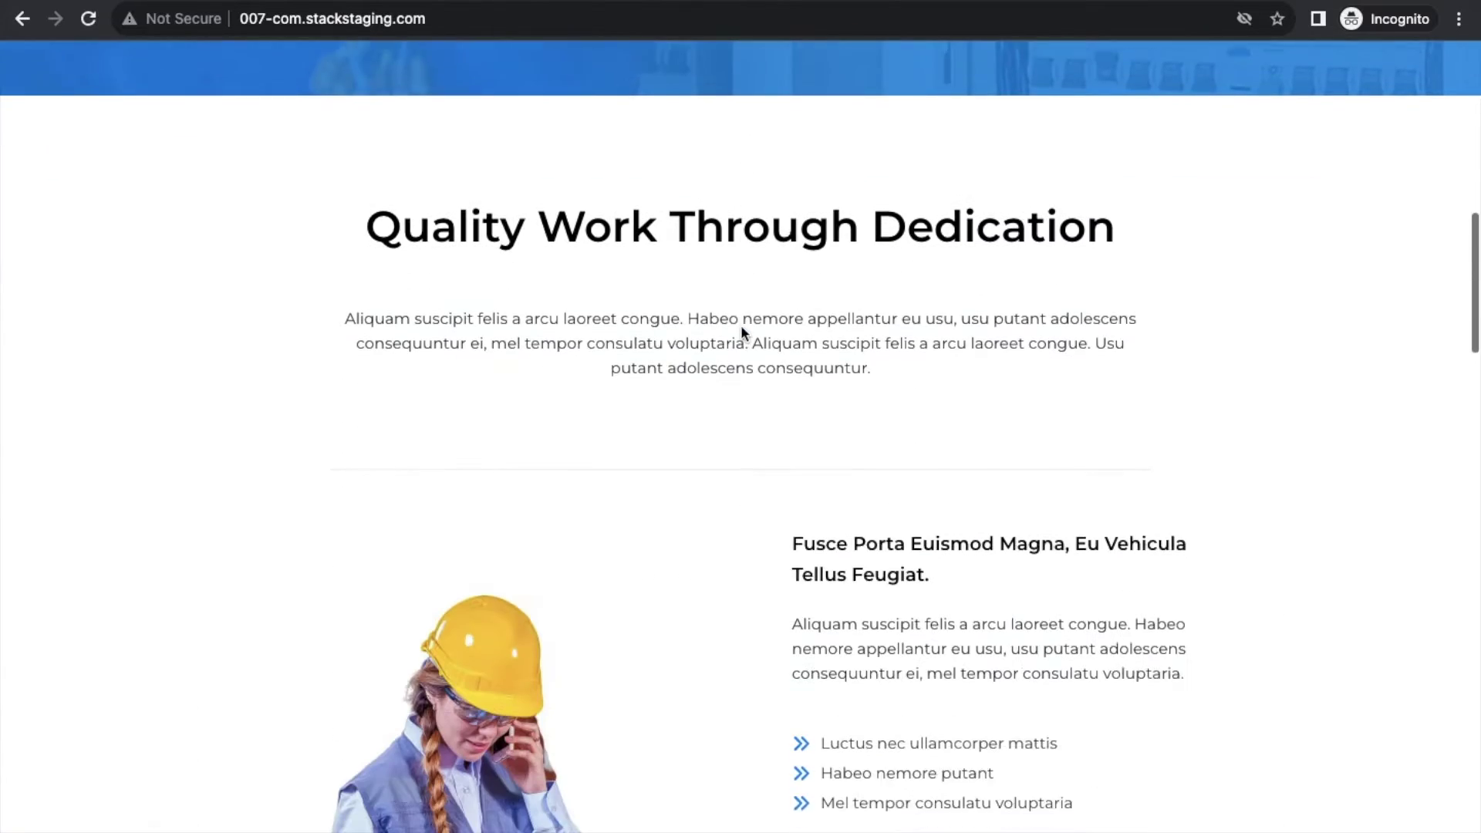
scroll(741, 333, down, 4)
scroll(742, 333, down, 2)
scroll(741, 334, down, 5)
scroll(741, 333, down, 1)
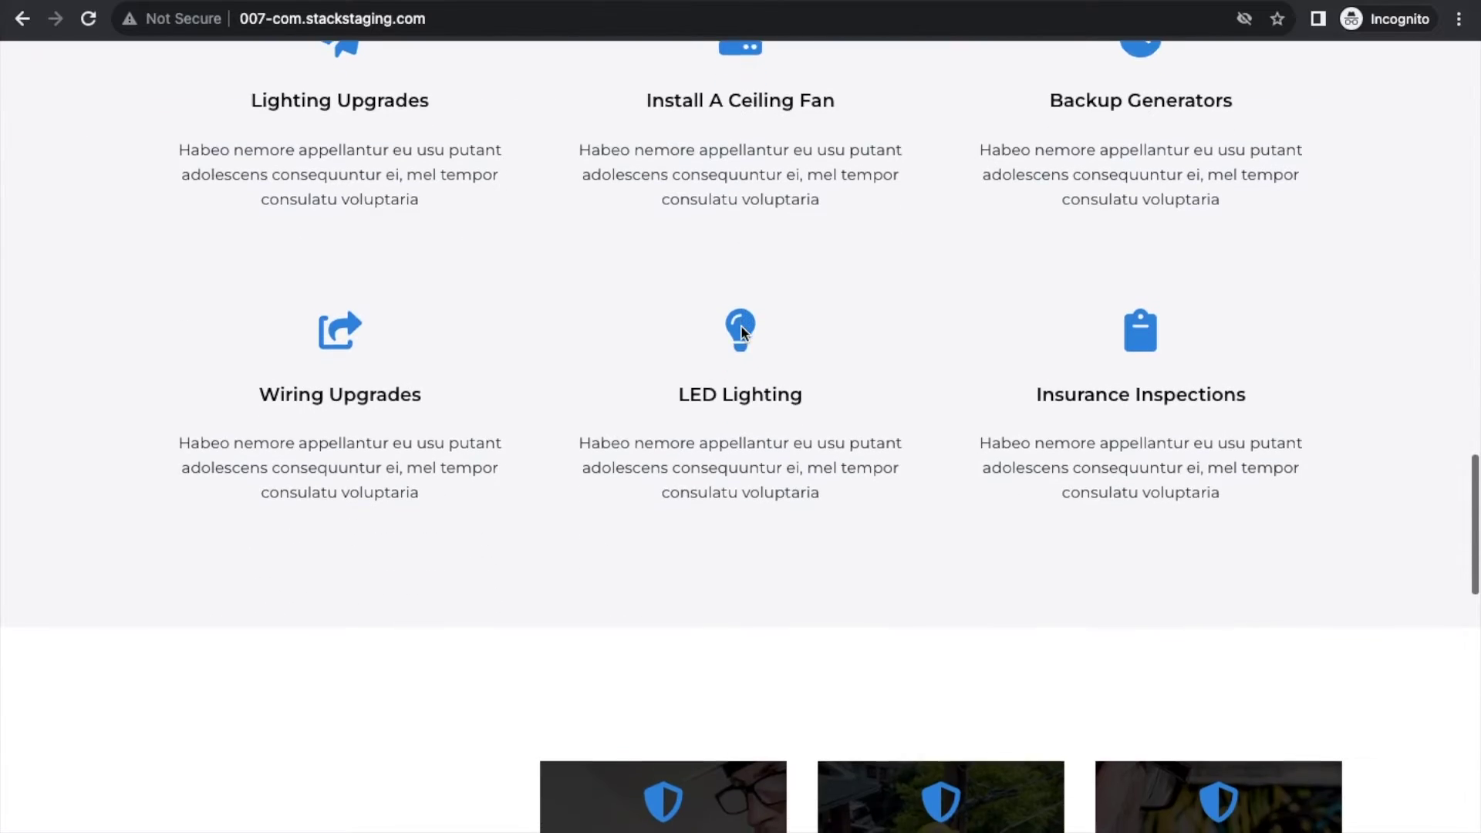
scroll(741, 333, down, 4)
scroll(741, 333, down, 2)
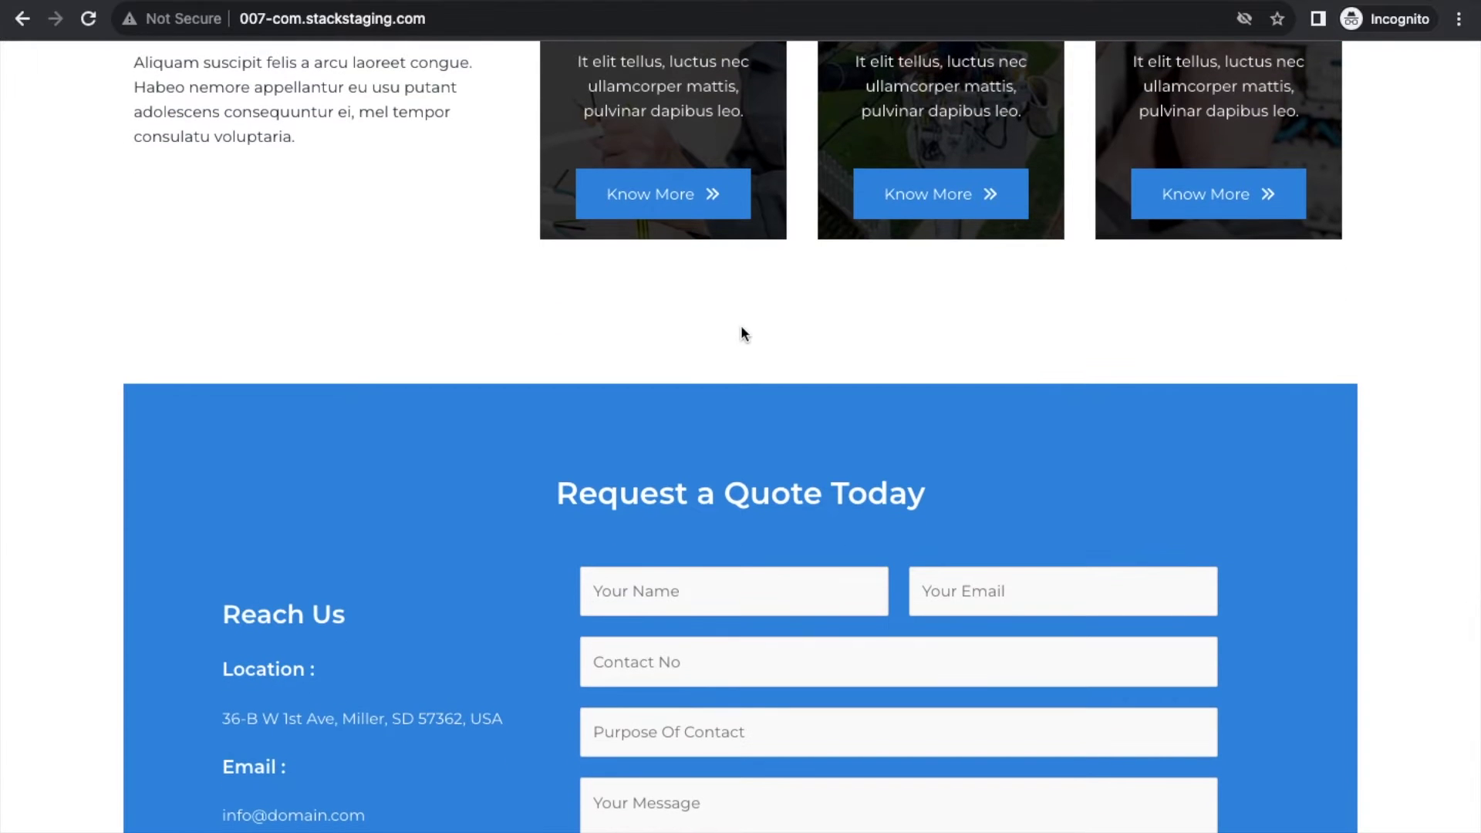
scroll(741, 334, down, 1)
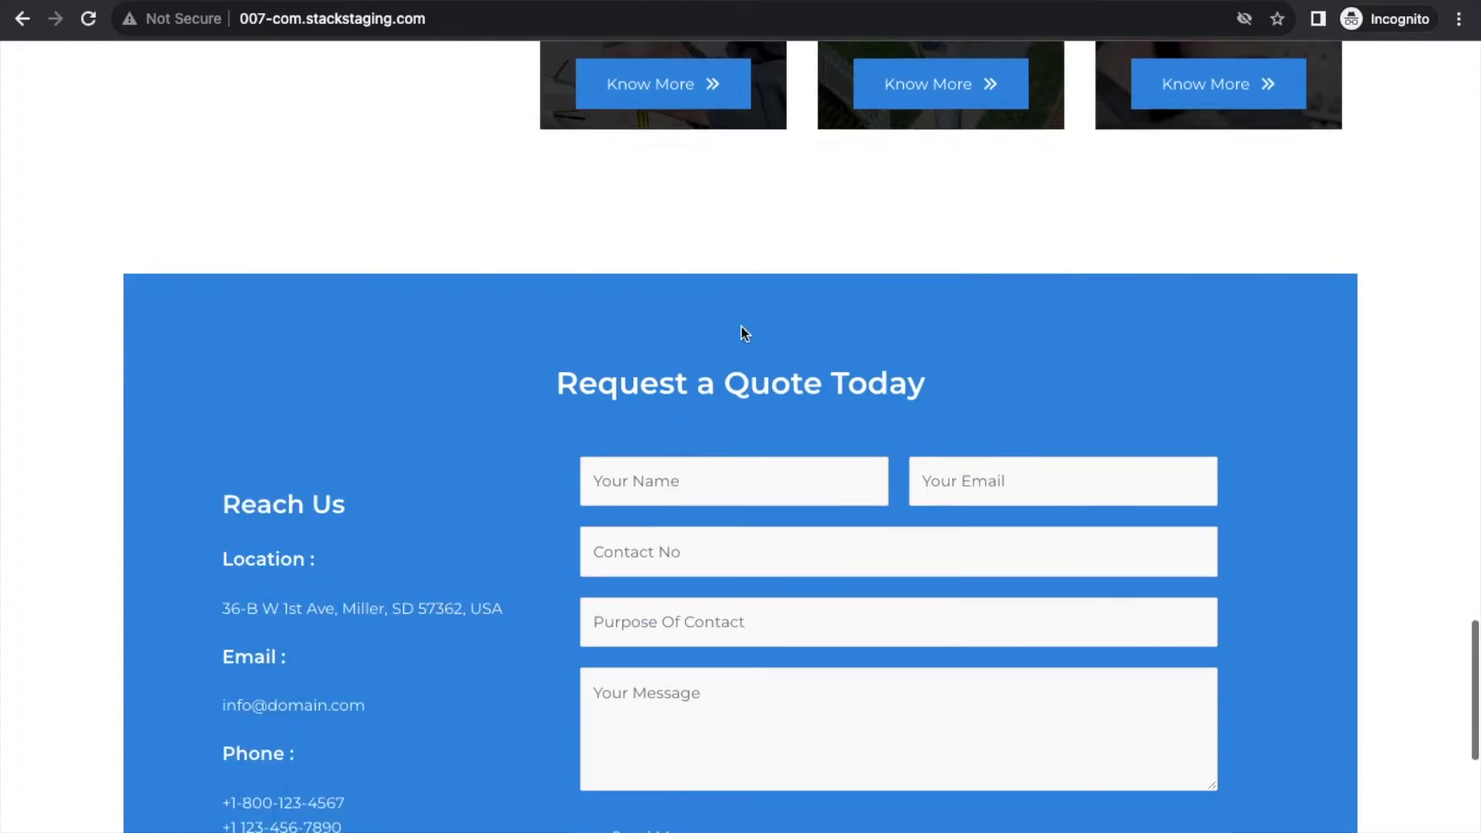
scroll(741, 333, down, 3)
scroll(741, 333, down, 2)
scroll(741, 333, down, 1)
scroll(741, 334, up, 10)
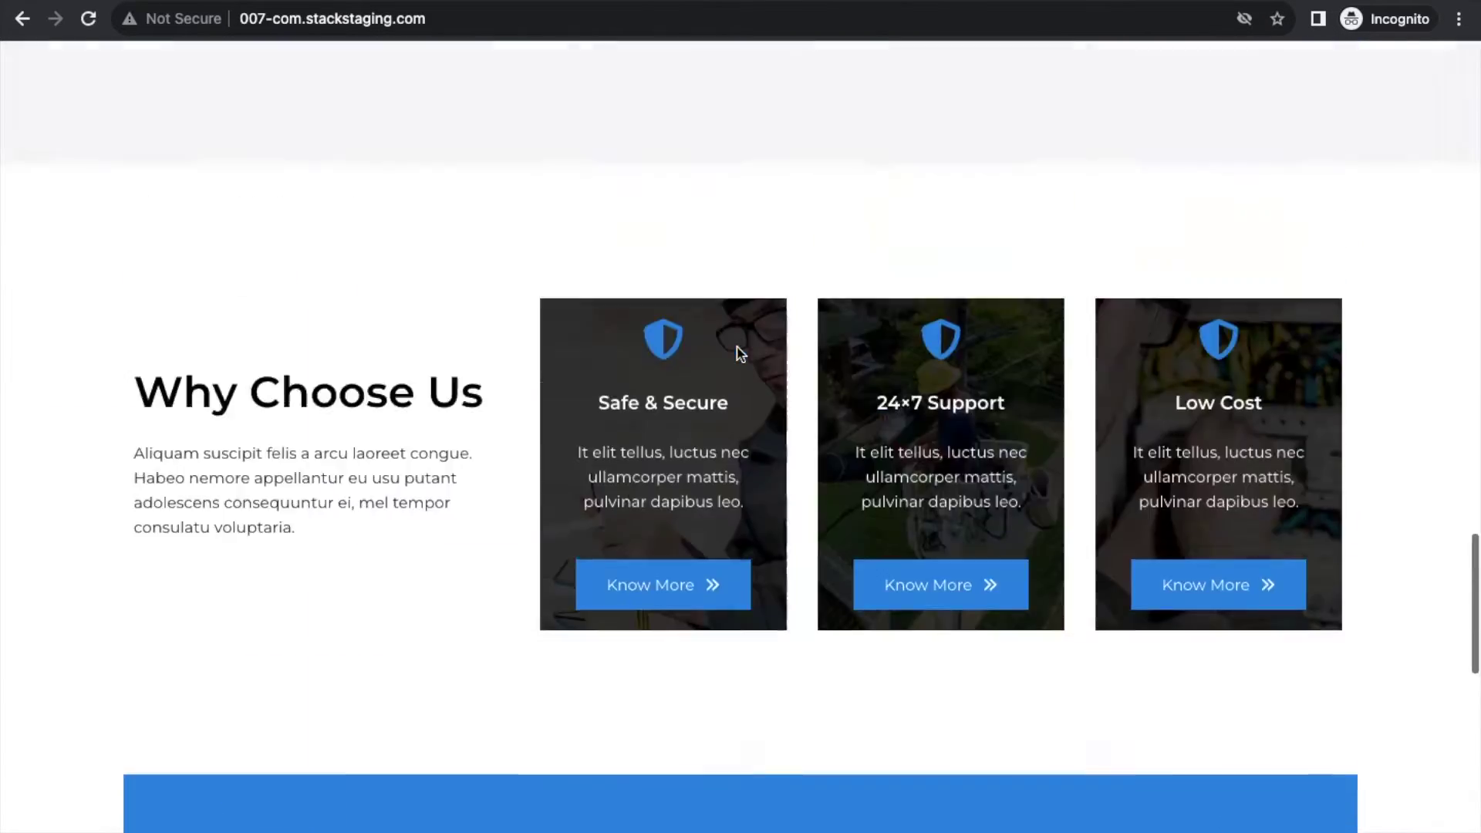
scroll(740, 341, up, 5)
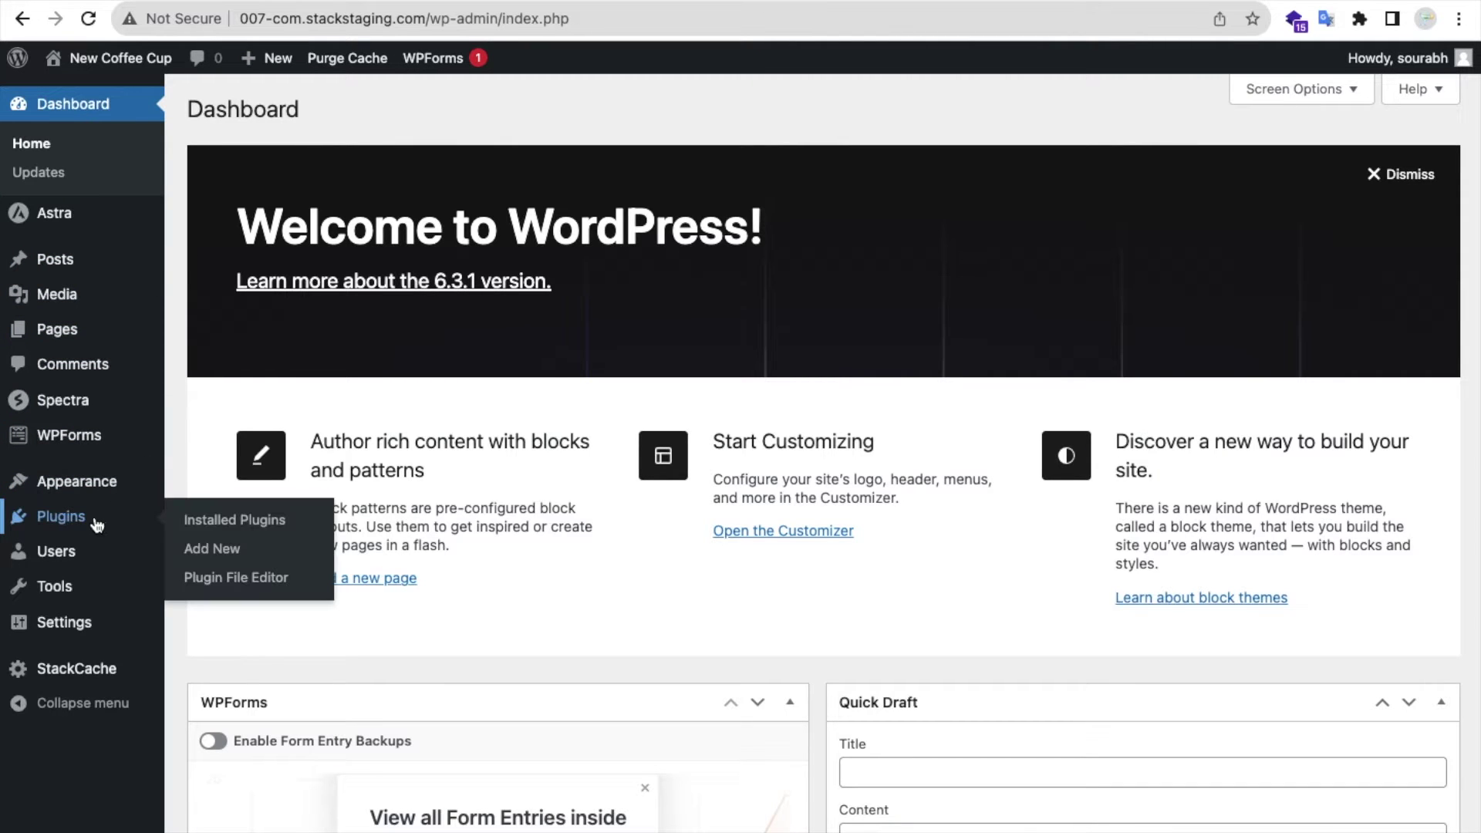
Search the plugin directory for 'export wp page', install Export WP Page to Static HTML/CSS and activate it
click(242, 552)
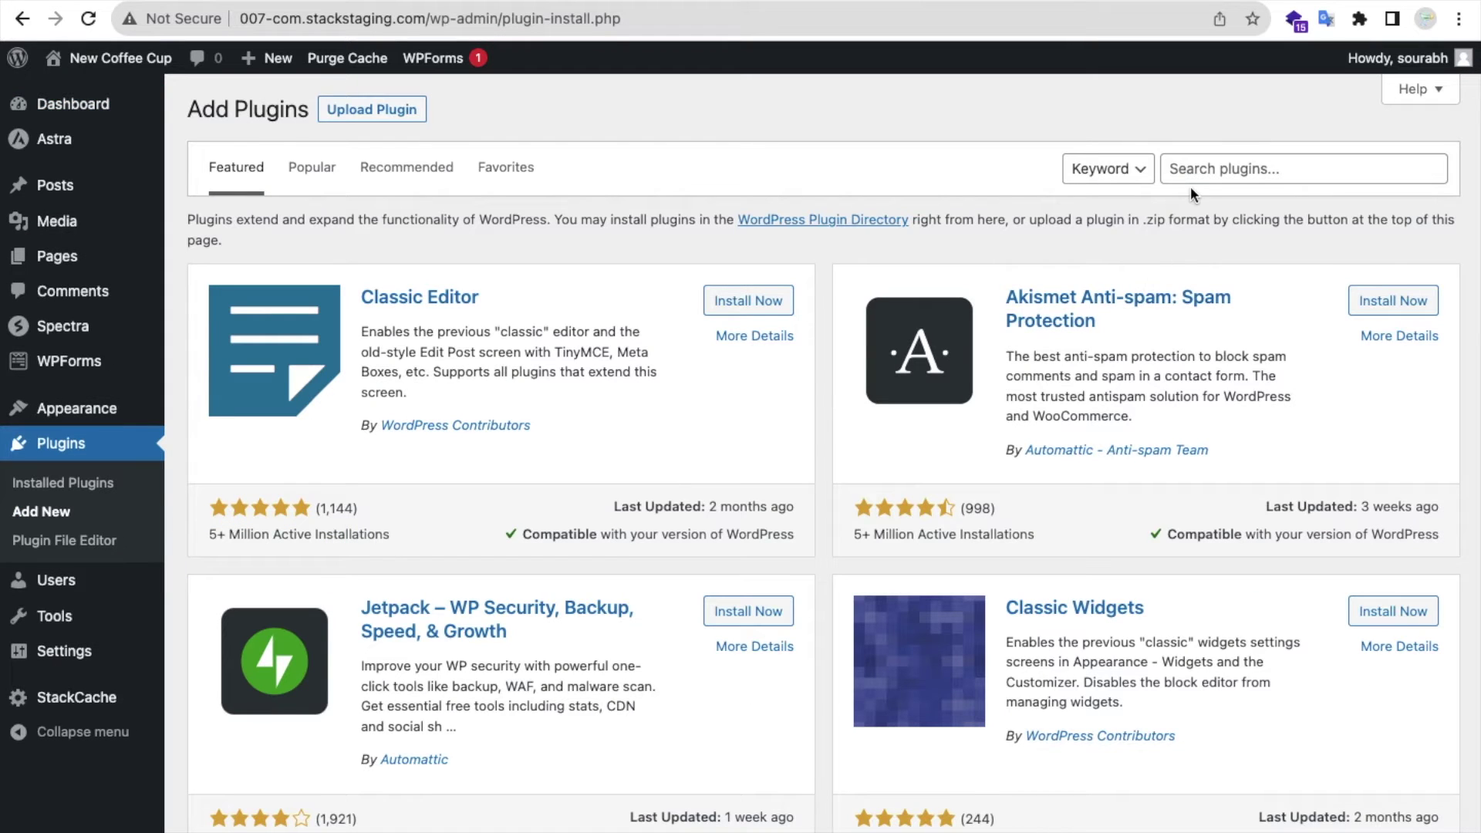
click(1191, 171)
text(export)
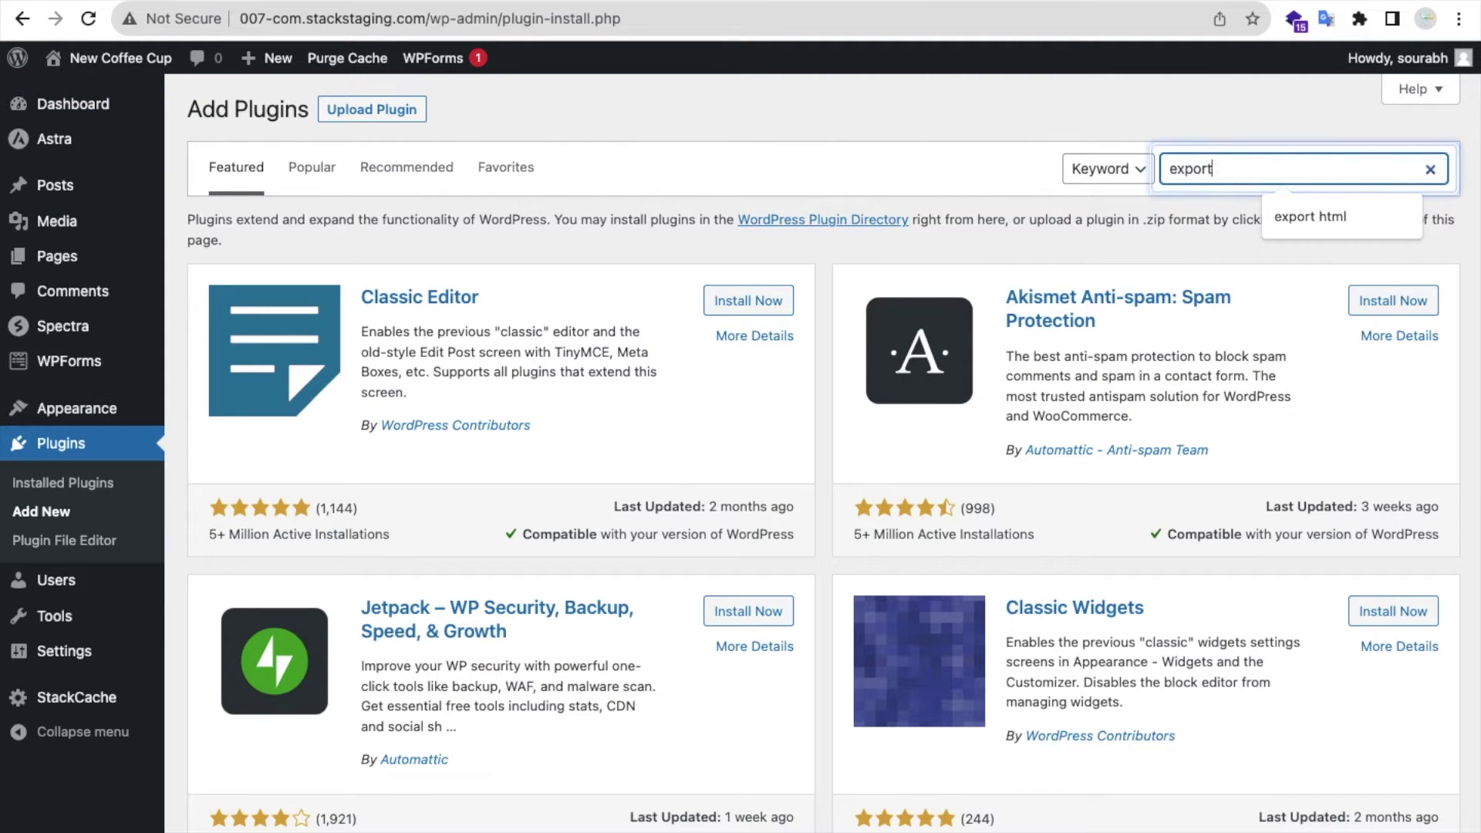
text( wp page)
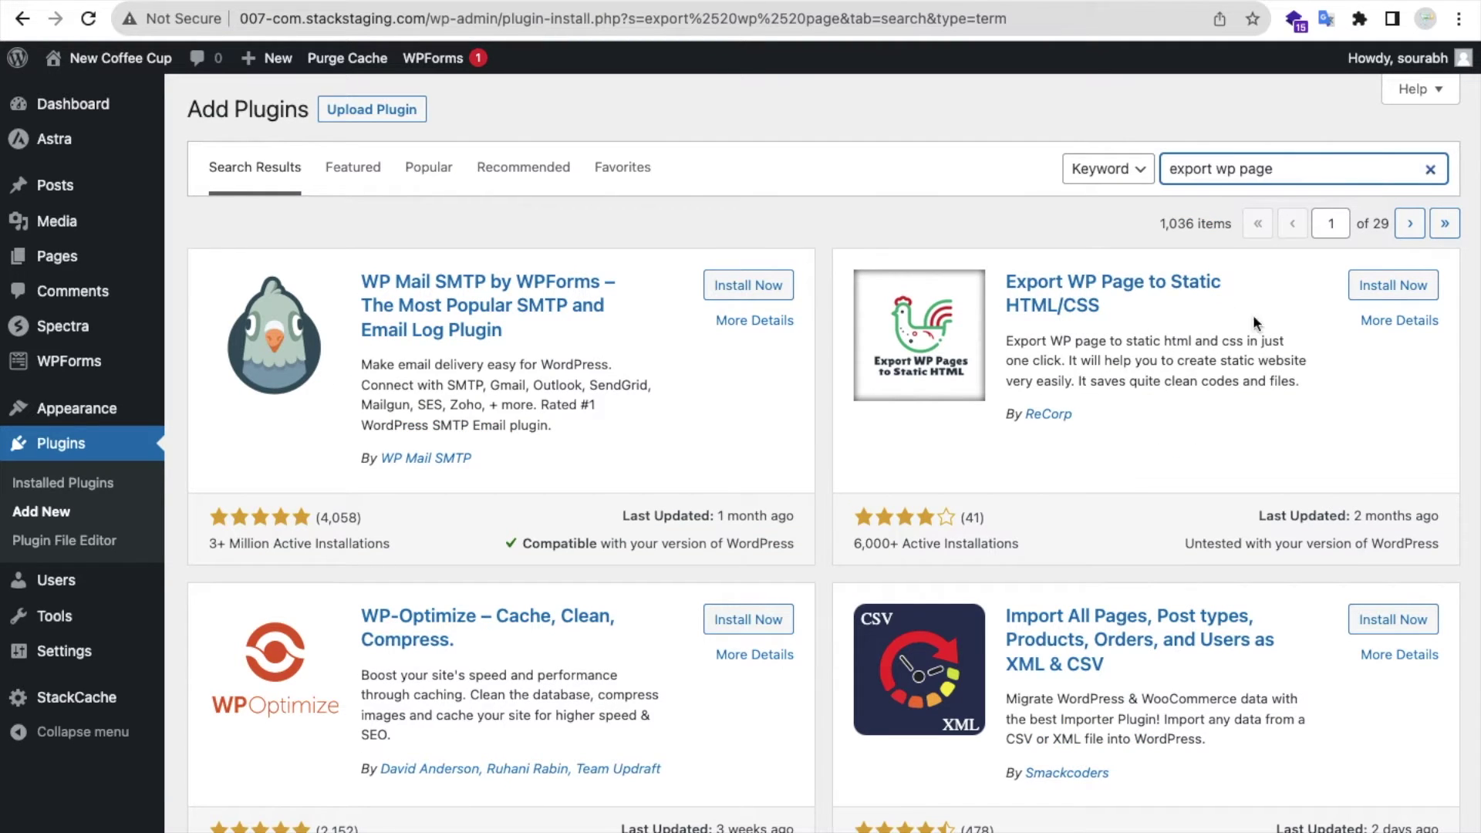
click(1375, 292)
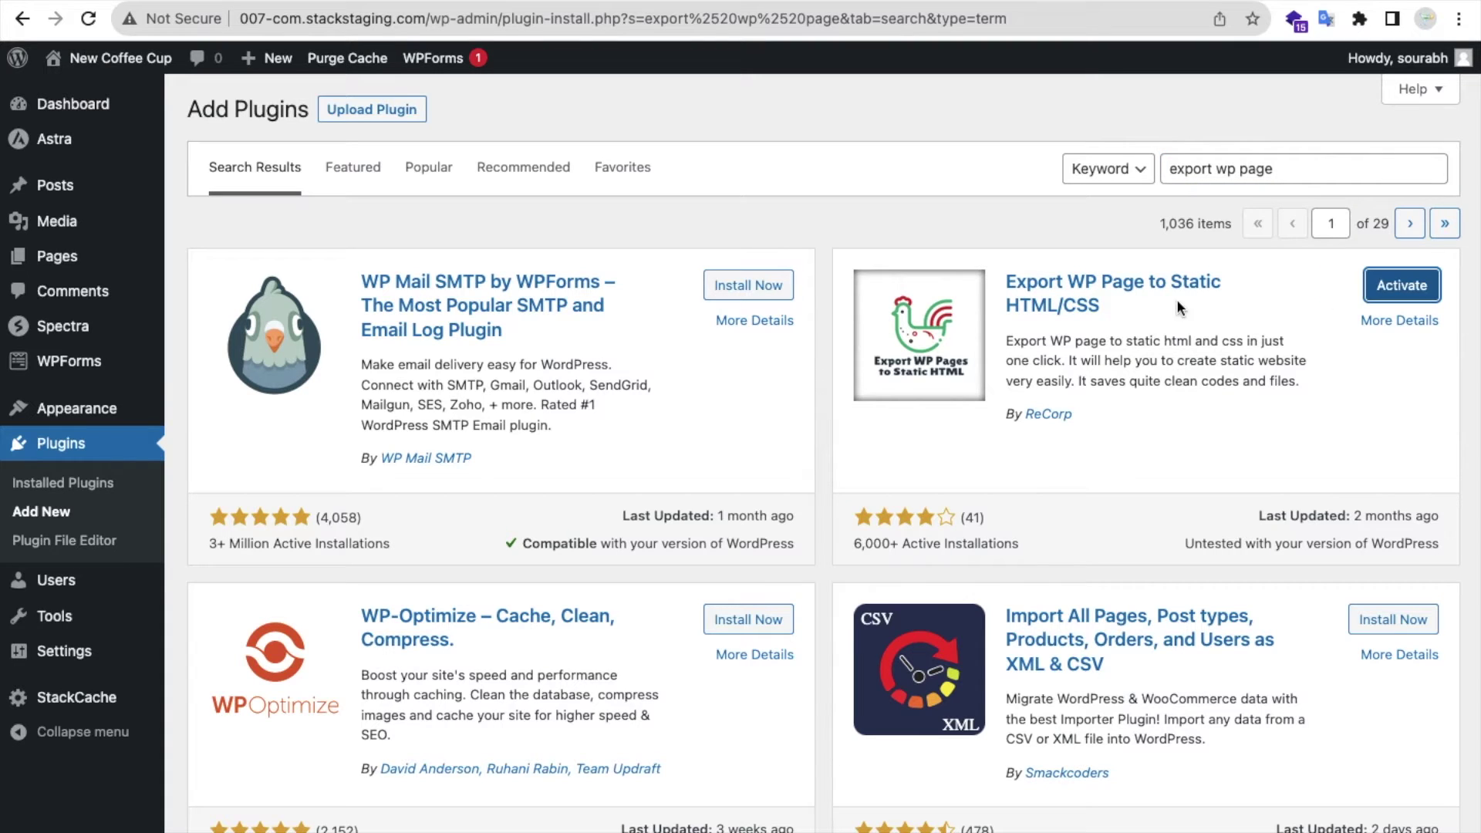
click(1403, 286)
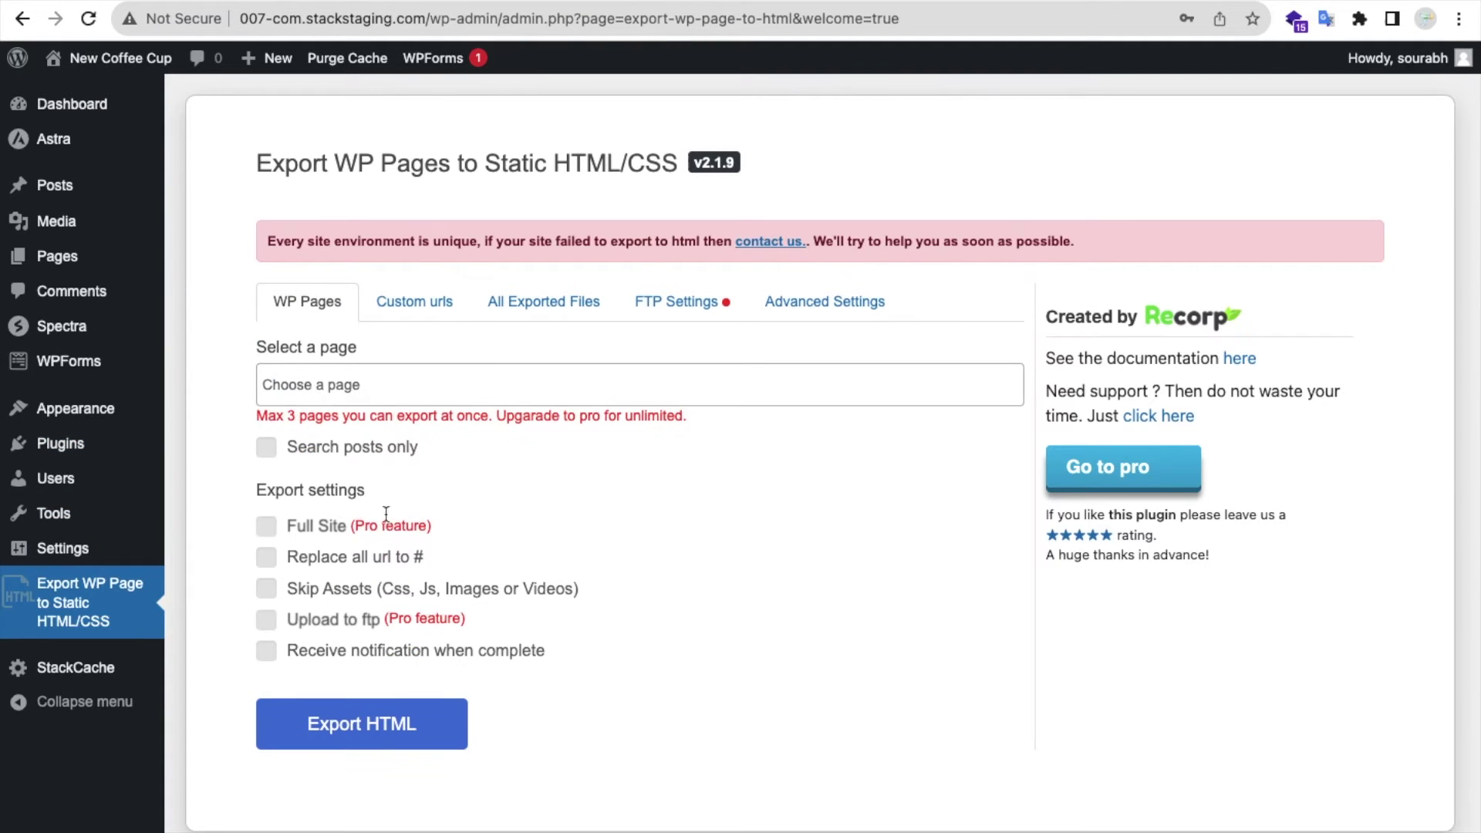
Add Home, About Us and Services to the page selector and start the HTML export
click(54, 613)
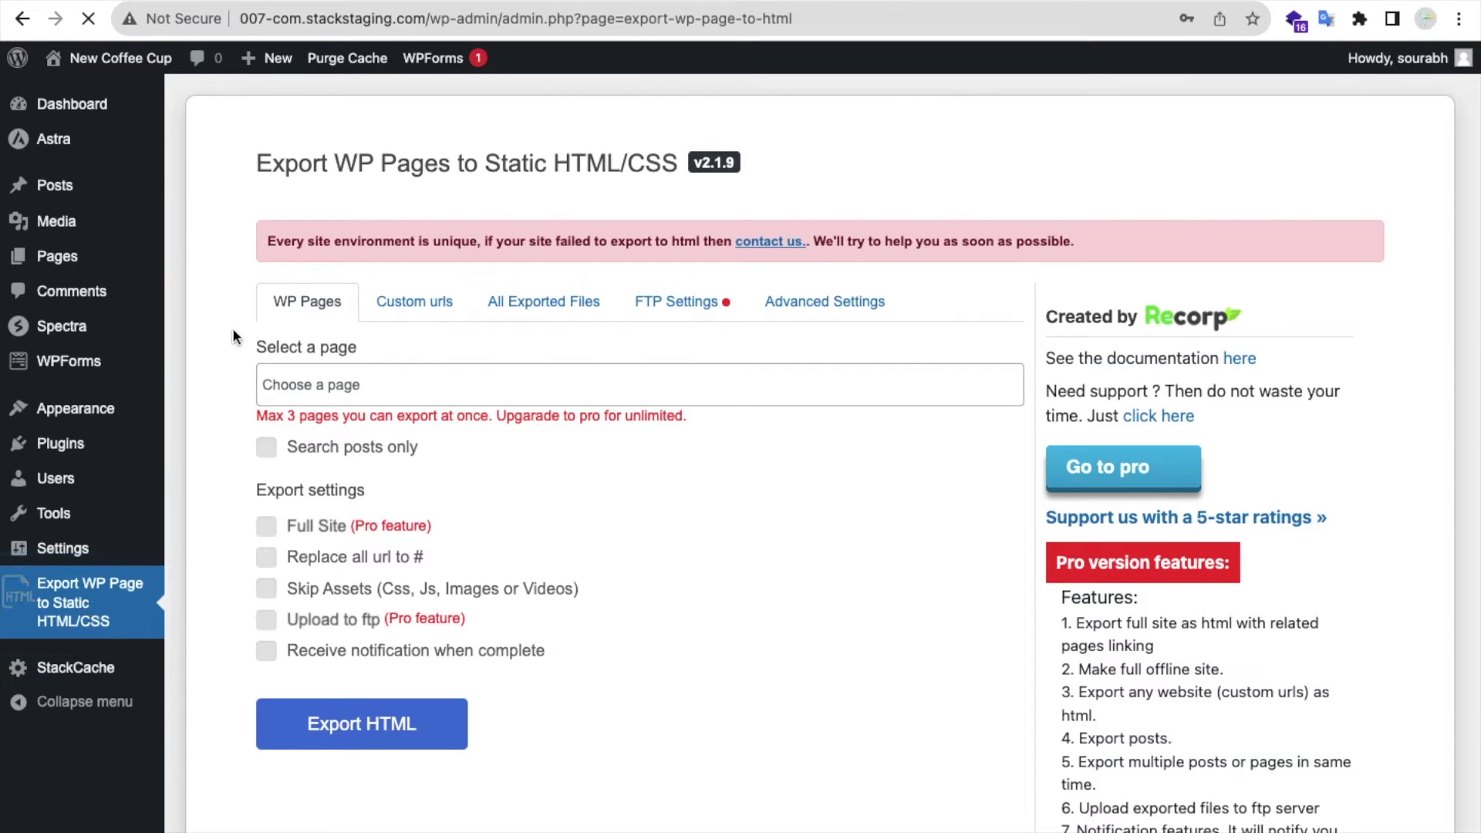
scroll(233, 327, down, 2)
scroll(233, 327, down, 2)
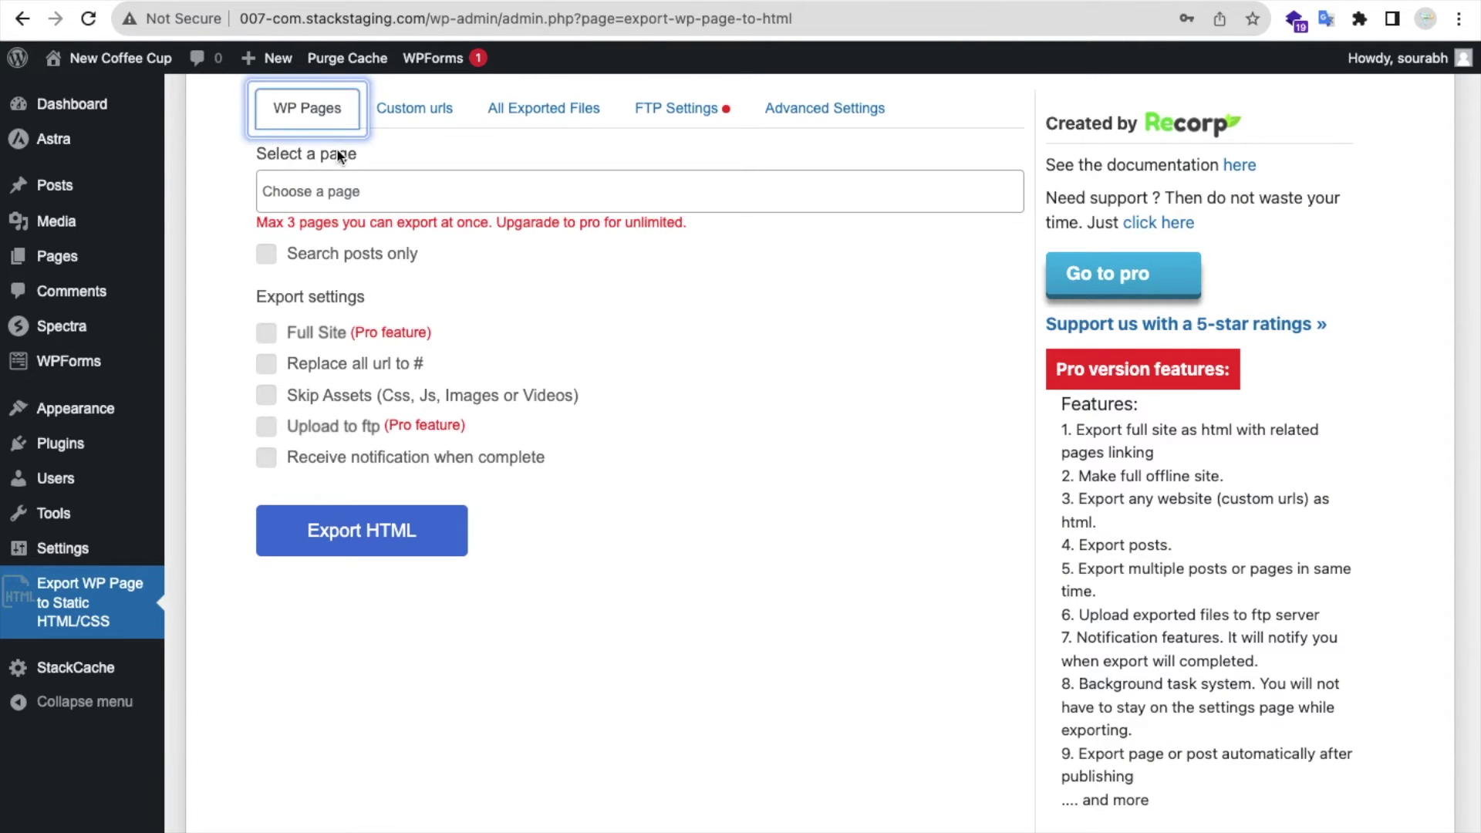
click(378, 193)
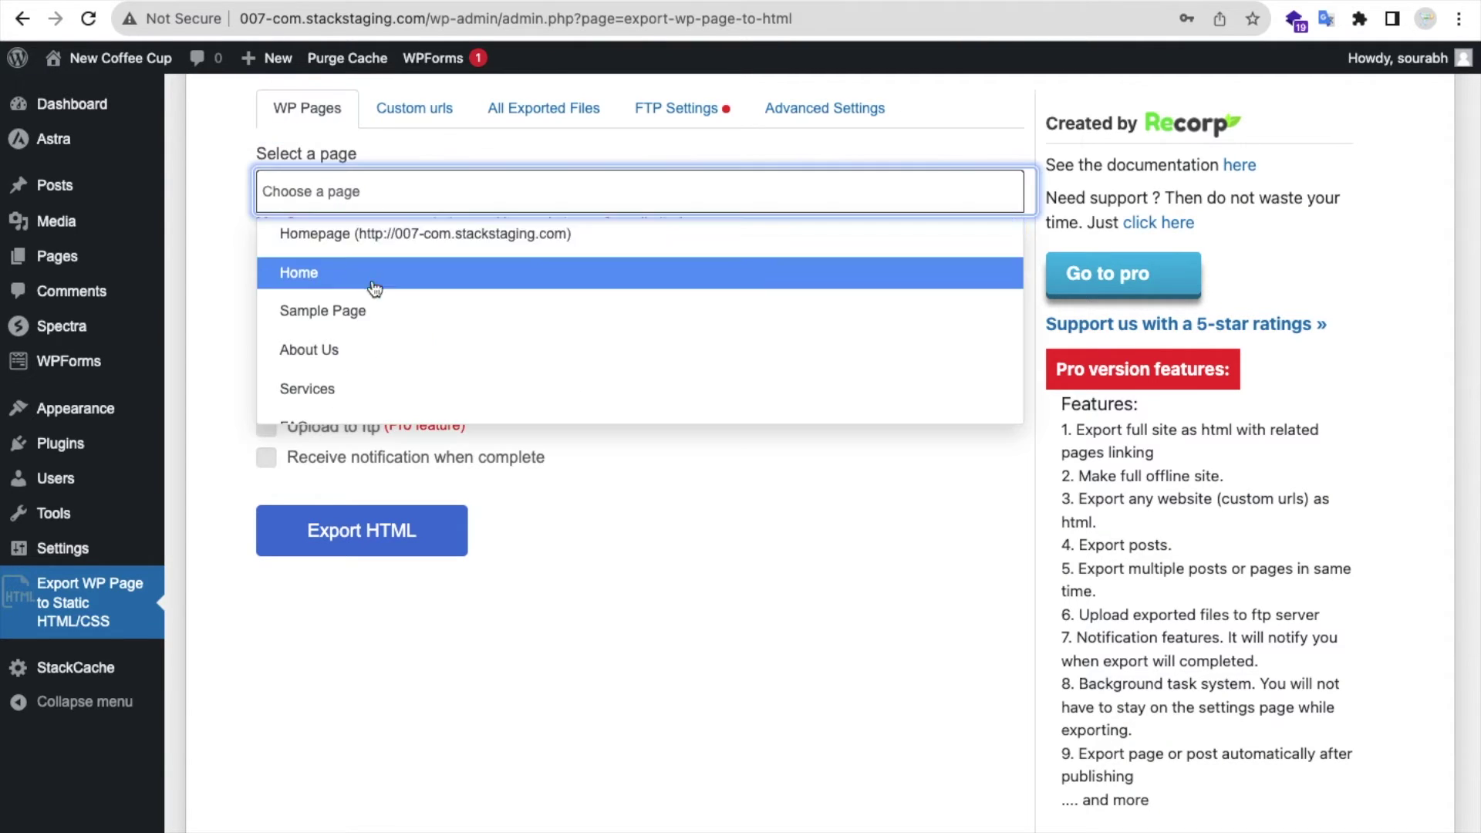
click(368, 280)
click(407, 195)
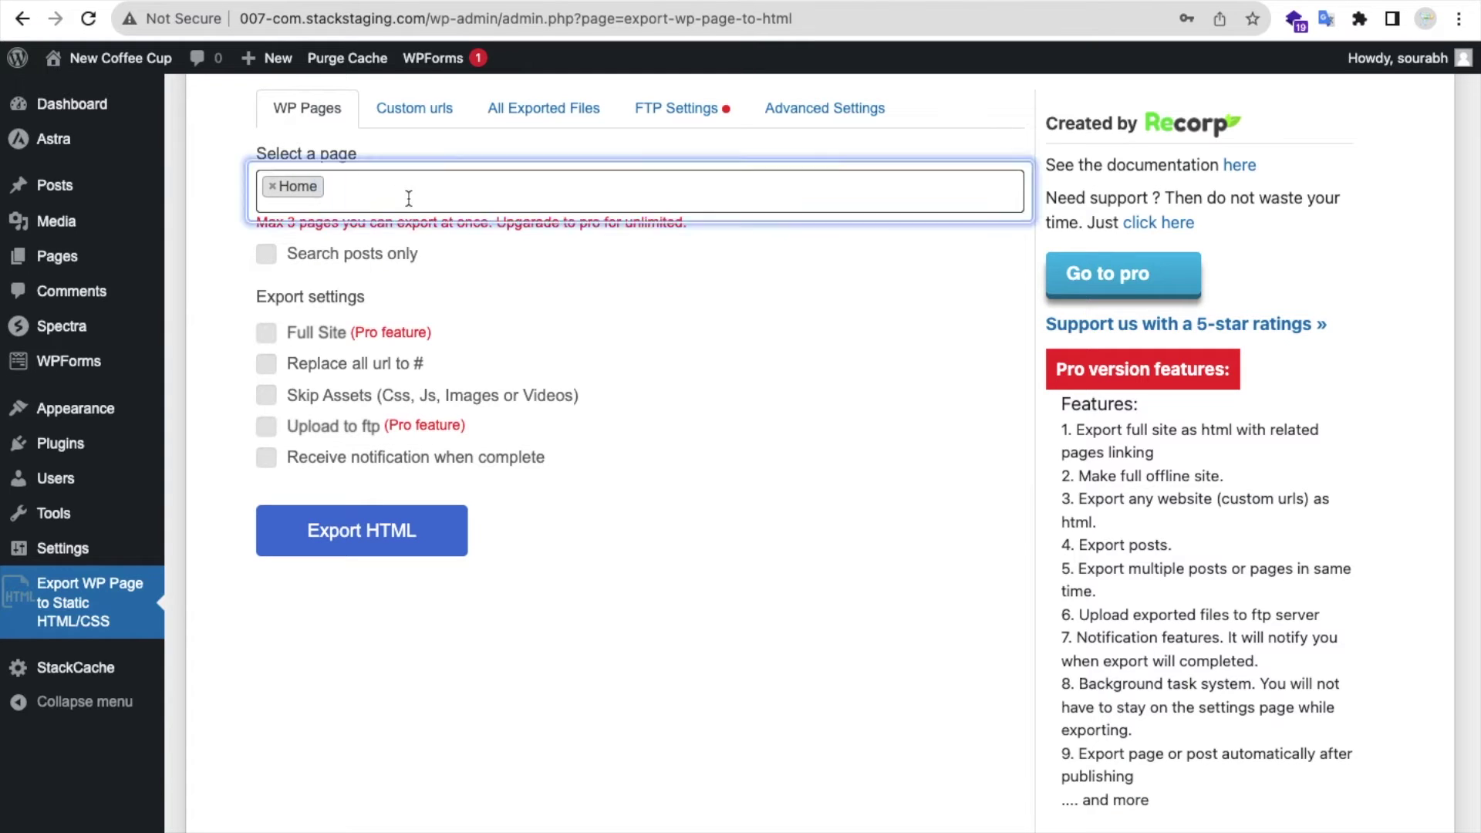
click(396, 350)
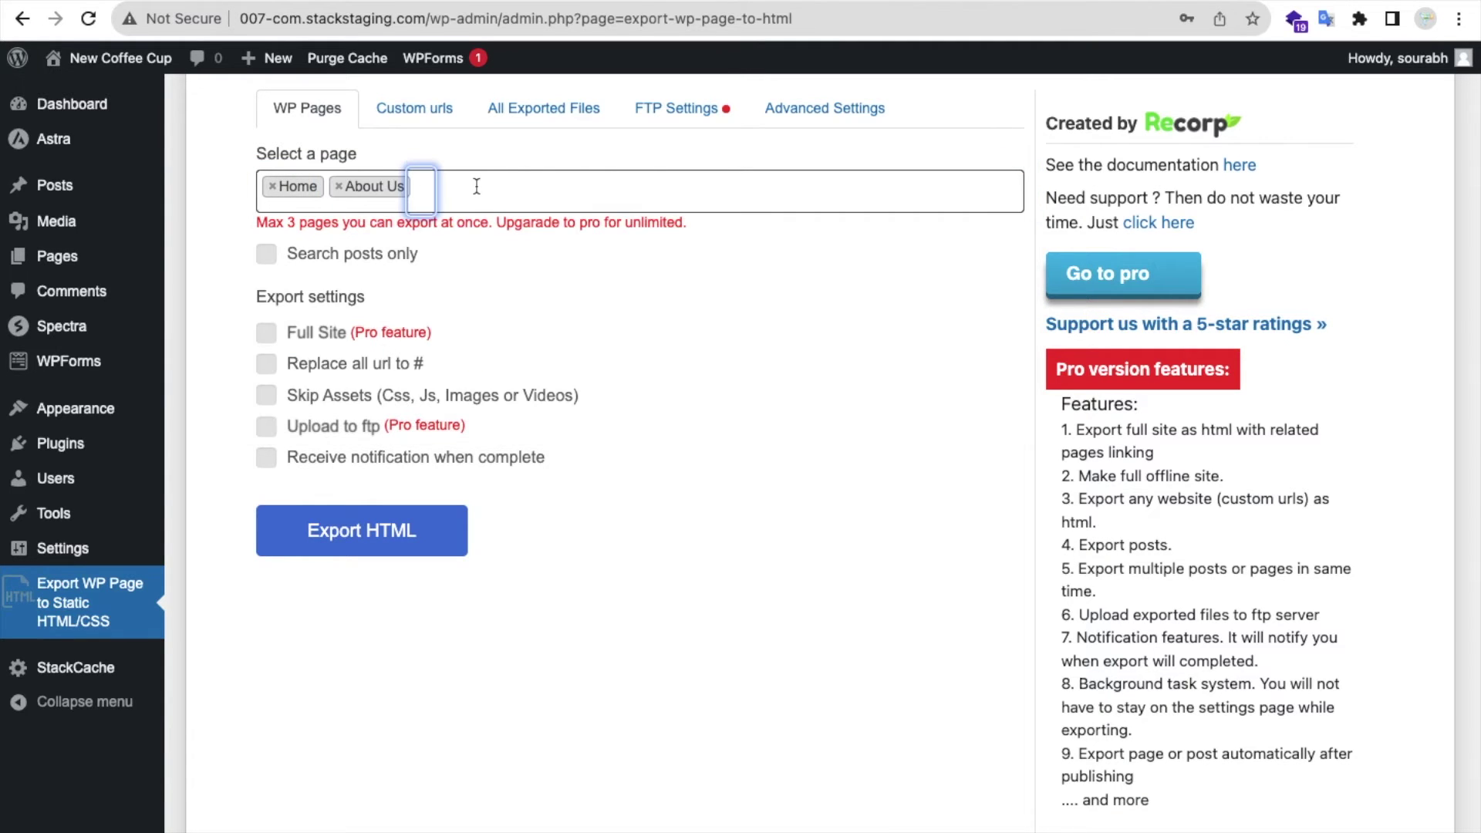
click(430, 194)
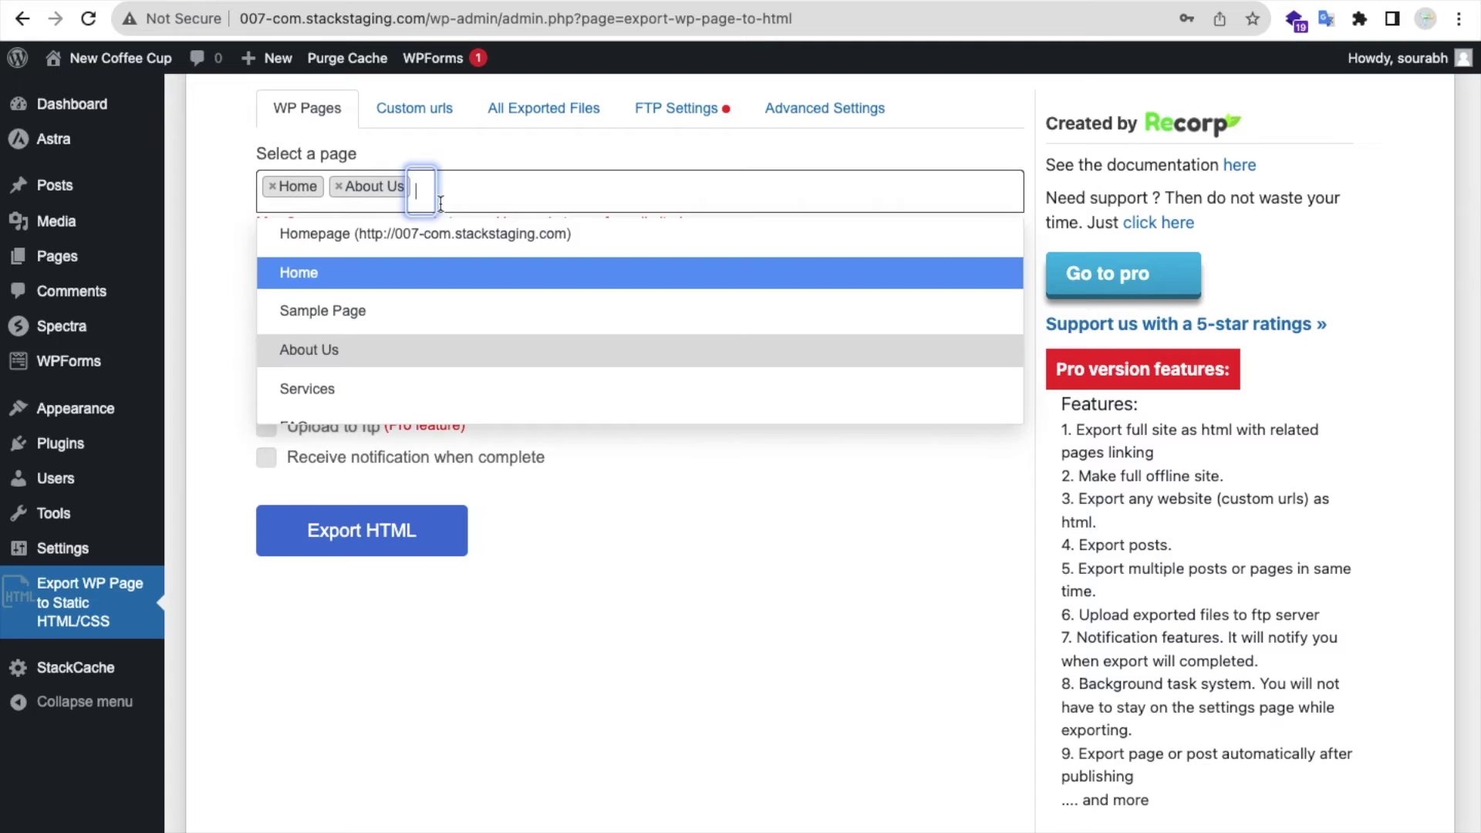
click(368, 386)
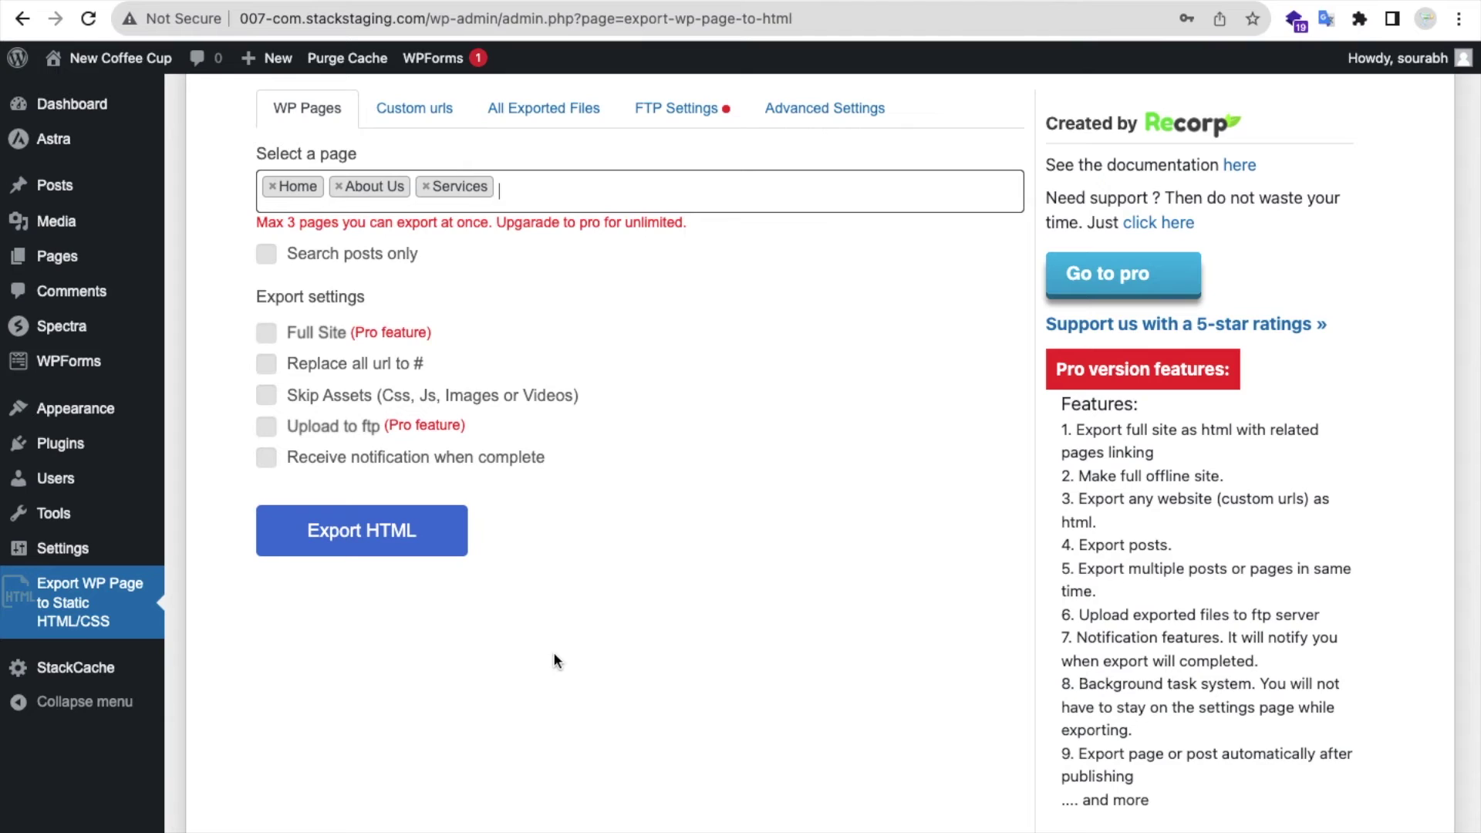
click(358, 544)
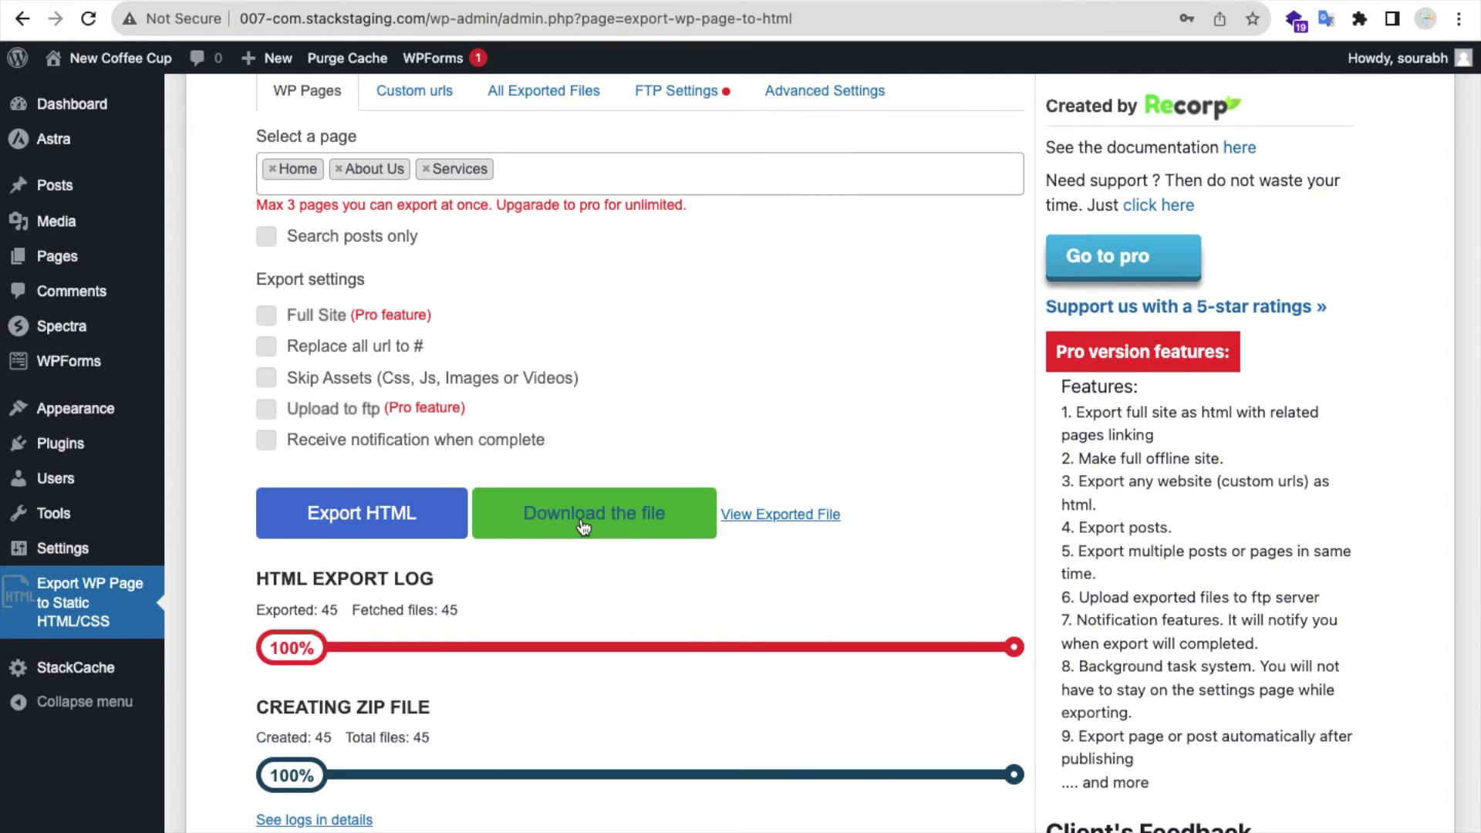
Download the exported zip and extract it in Finder's Downloads
click(583, 526)
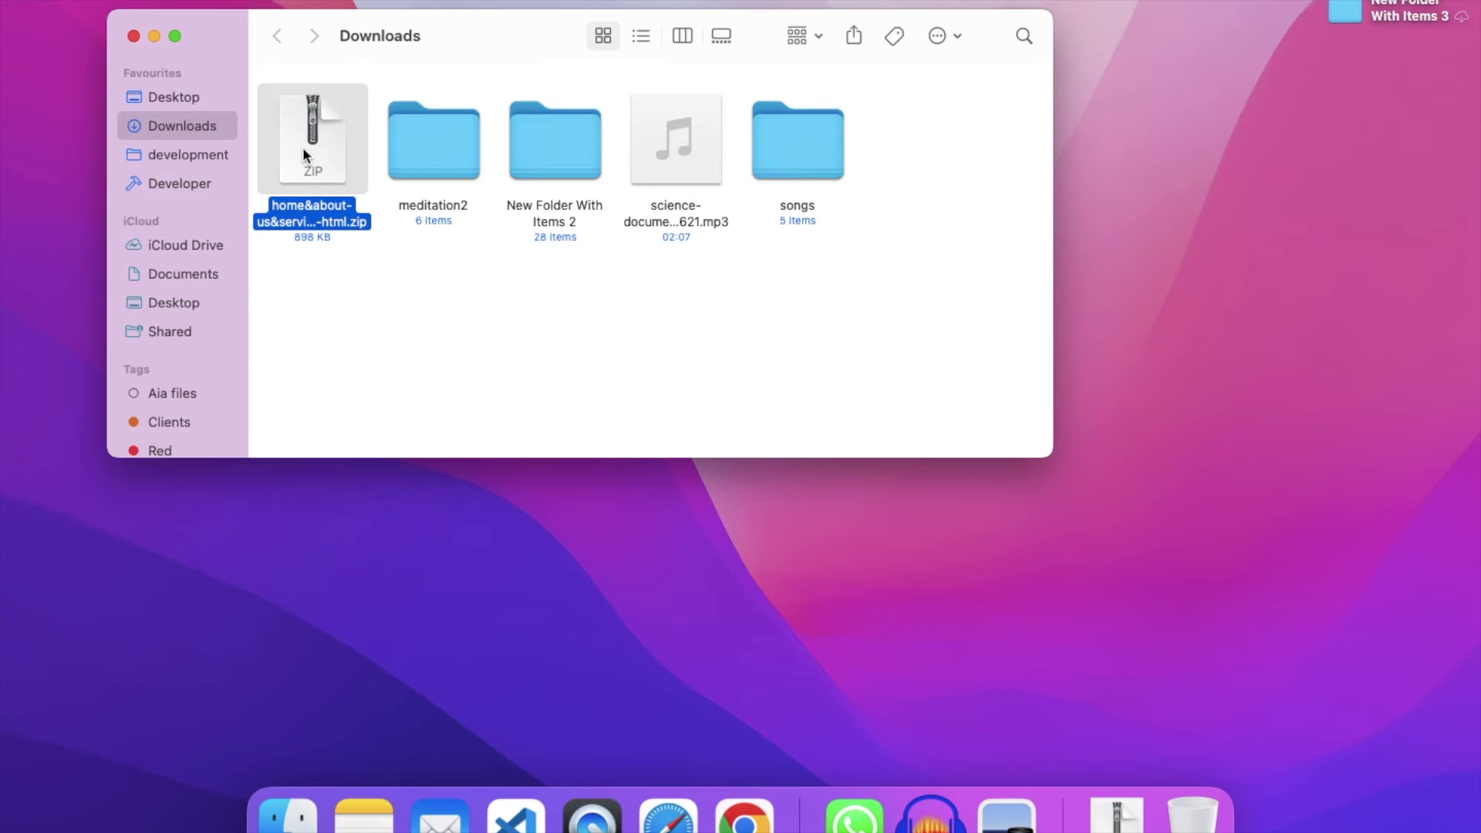
double_click(303, 146)
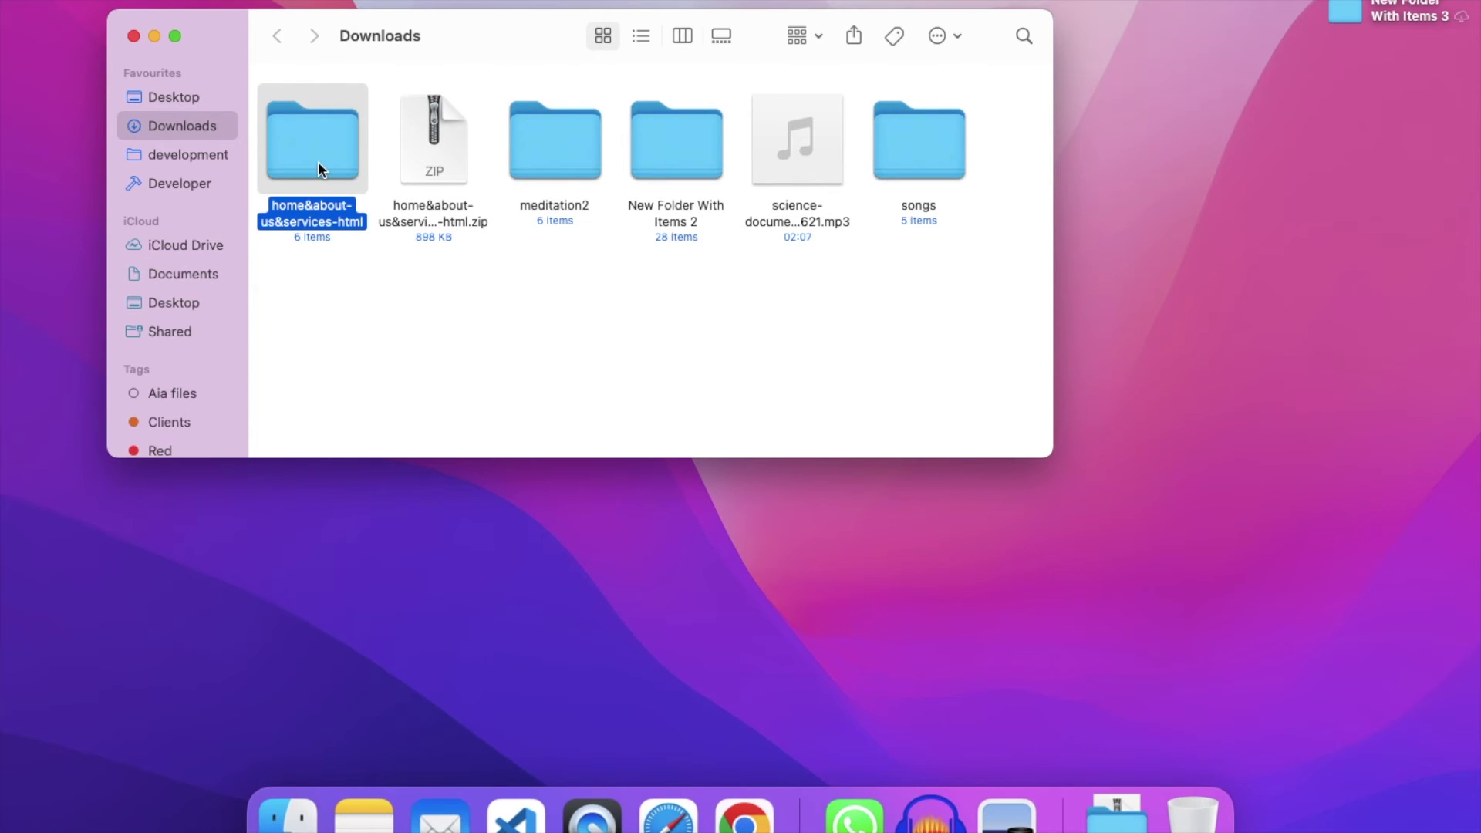
Open the home&about-us&services-html folder and browse its css and images subfolders
double_click(318, 162)
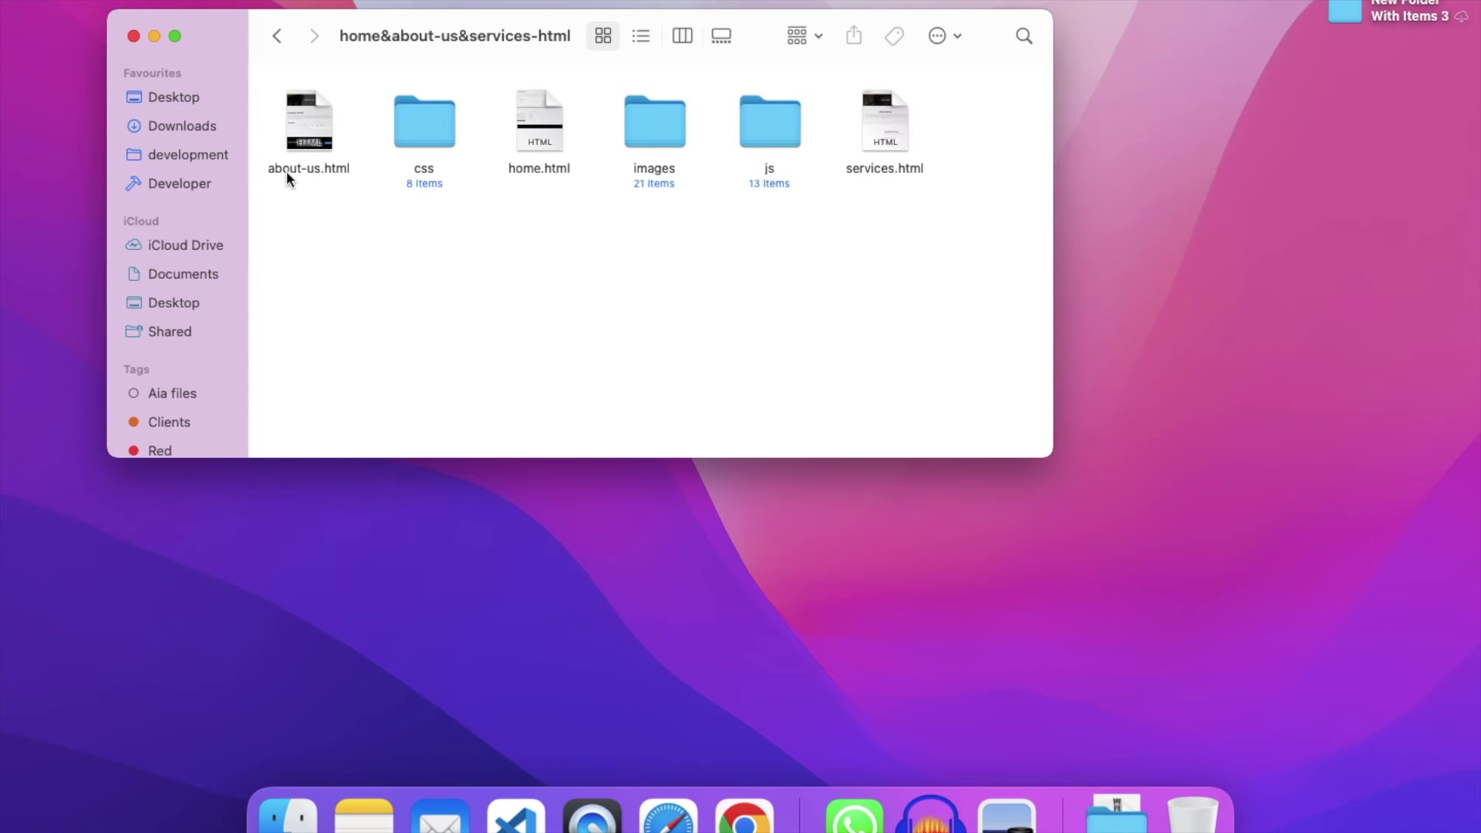
click(306, 145)
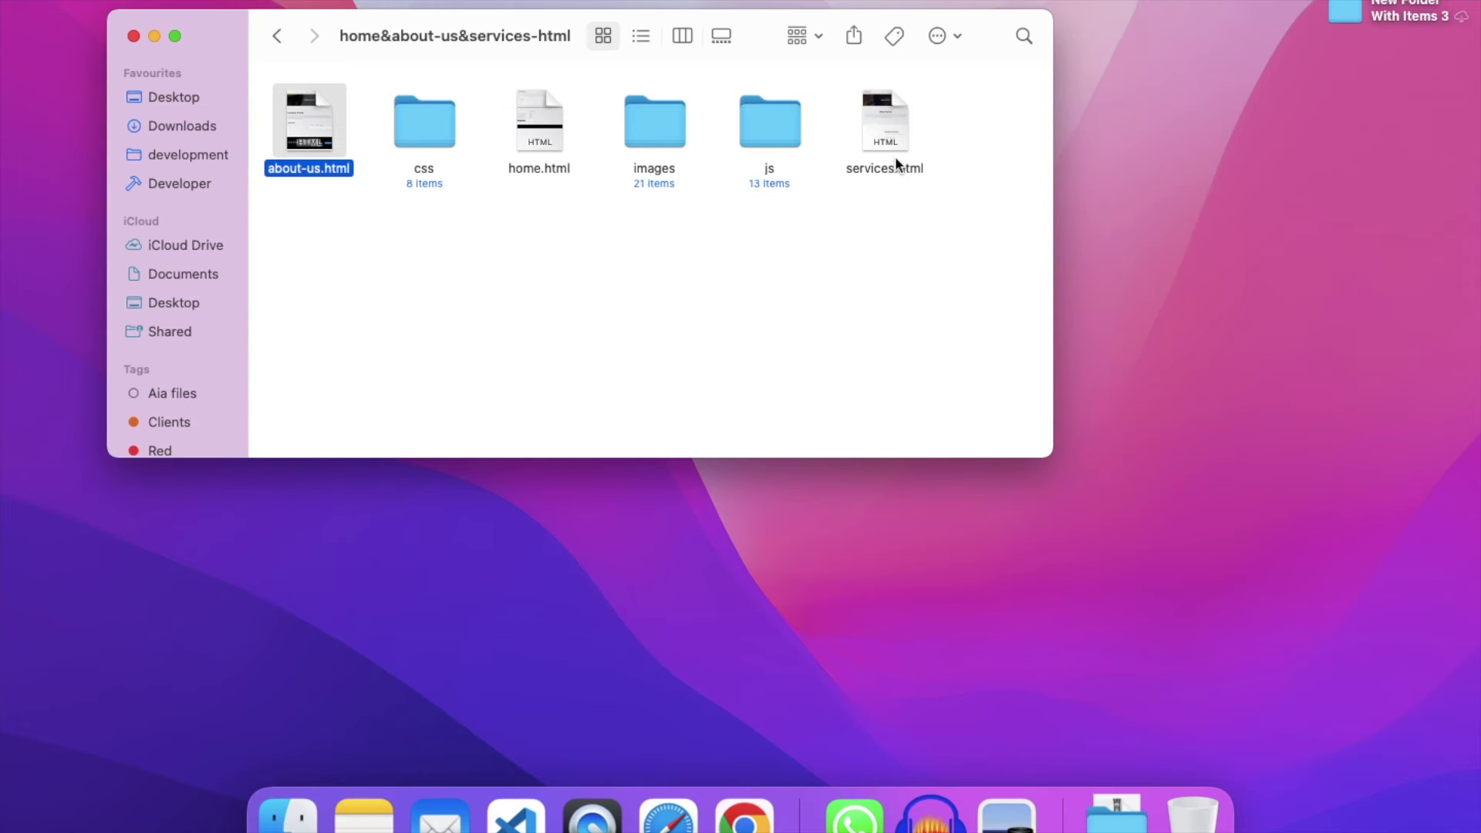
double_click(423, 116)
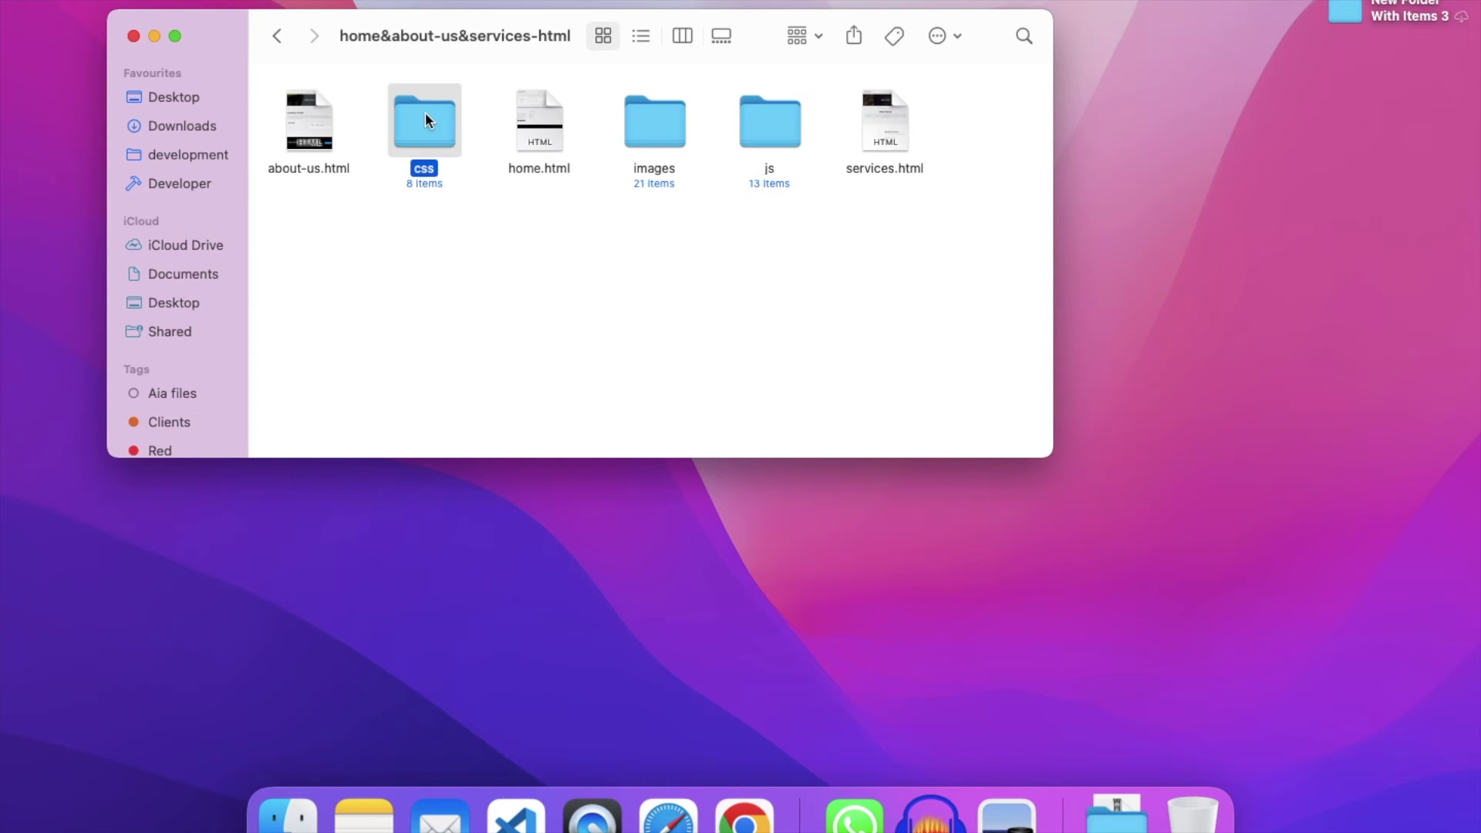
click(273, 42)
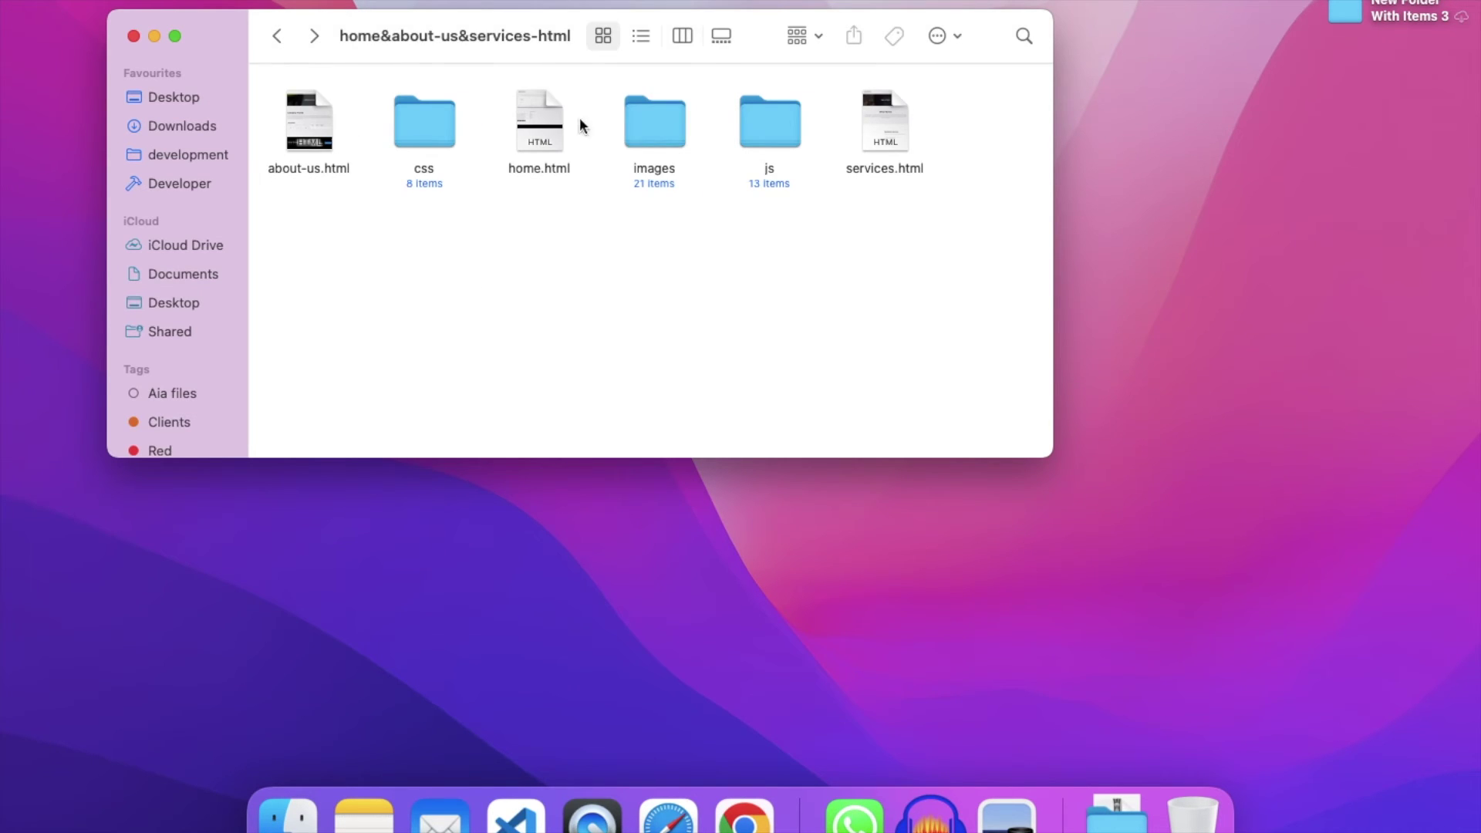
double_click(644, 141)
click(276, 38)
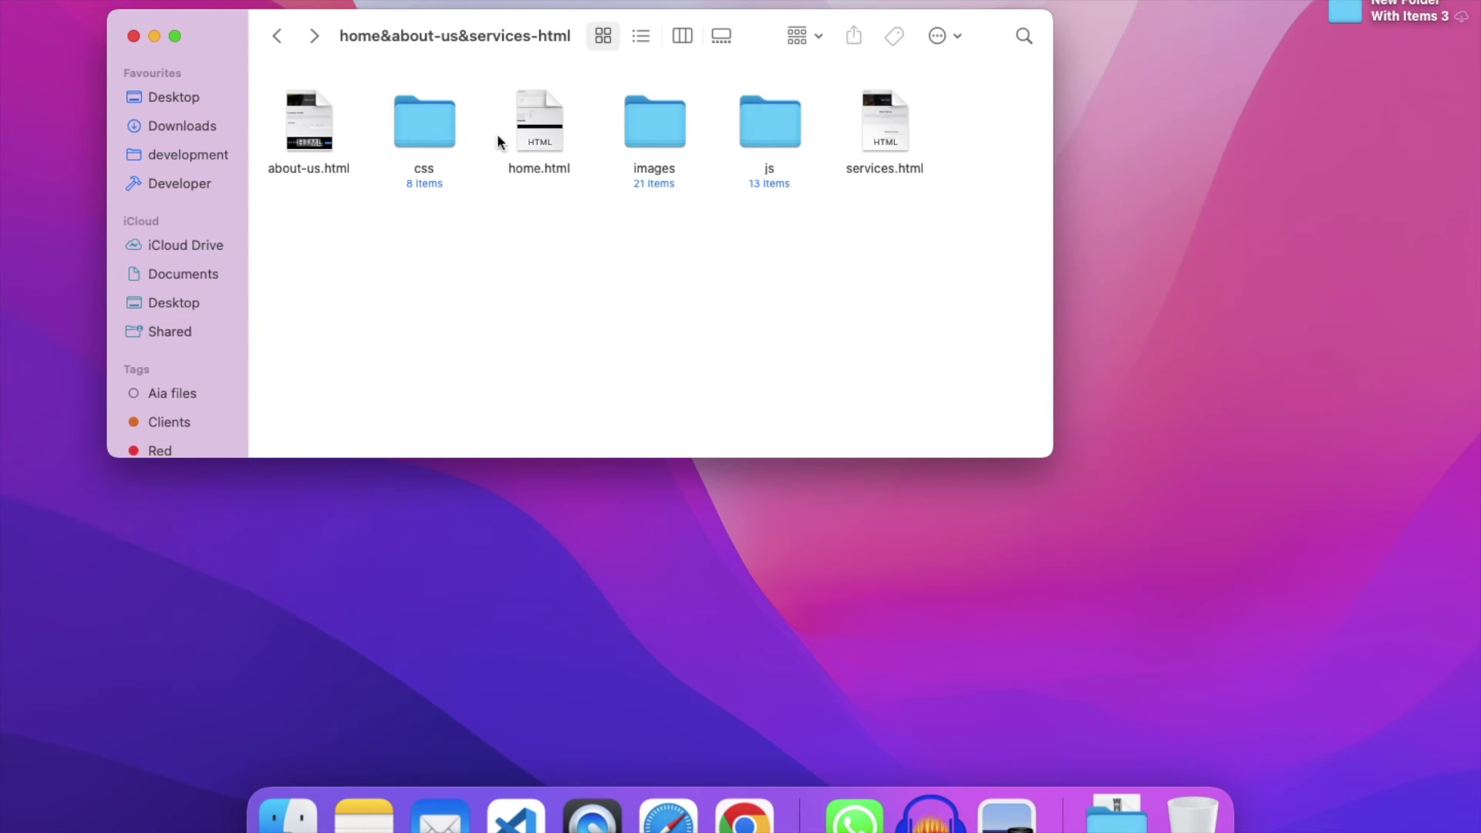
Open about-us.html locally in the browser, showing the Spark Electricians About Us page
double_click(316, 116)
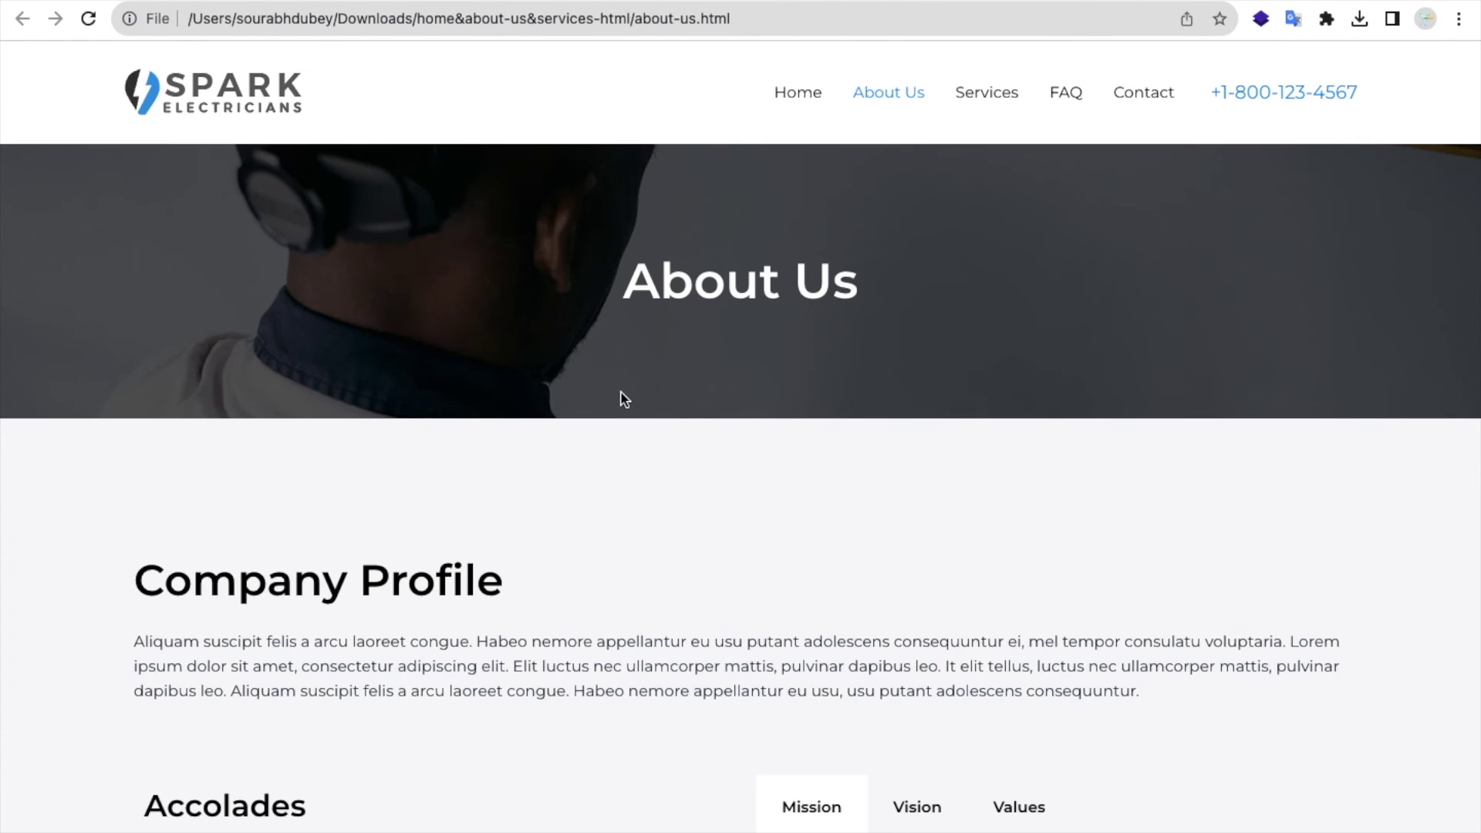
scroll(704, 486, down, 1)
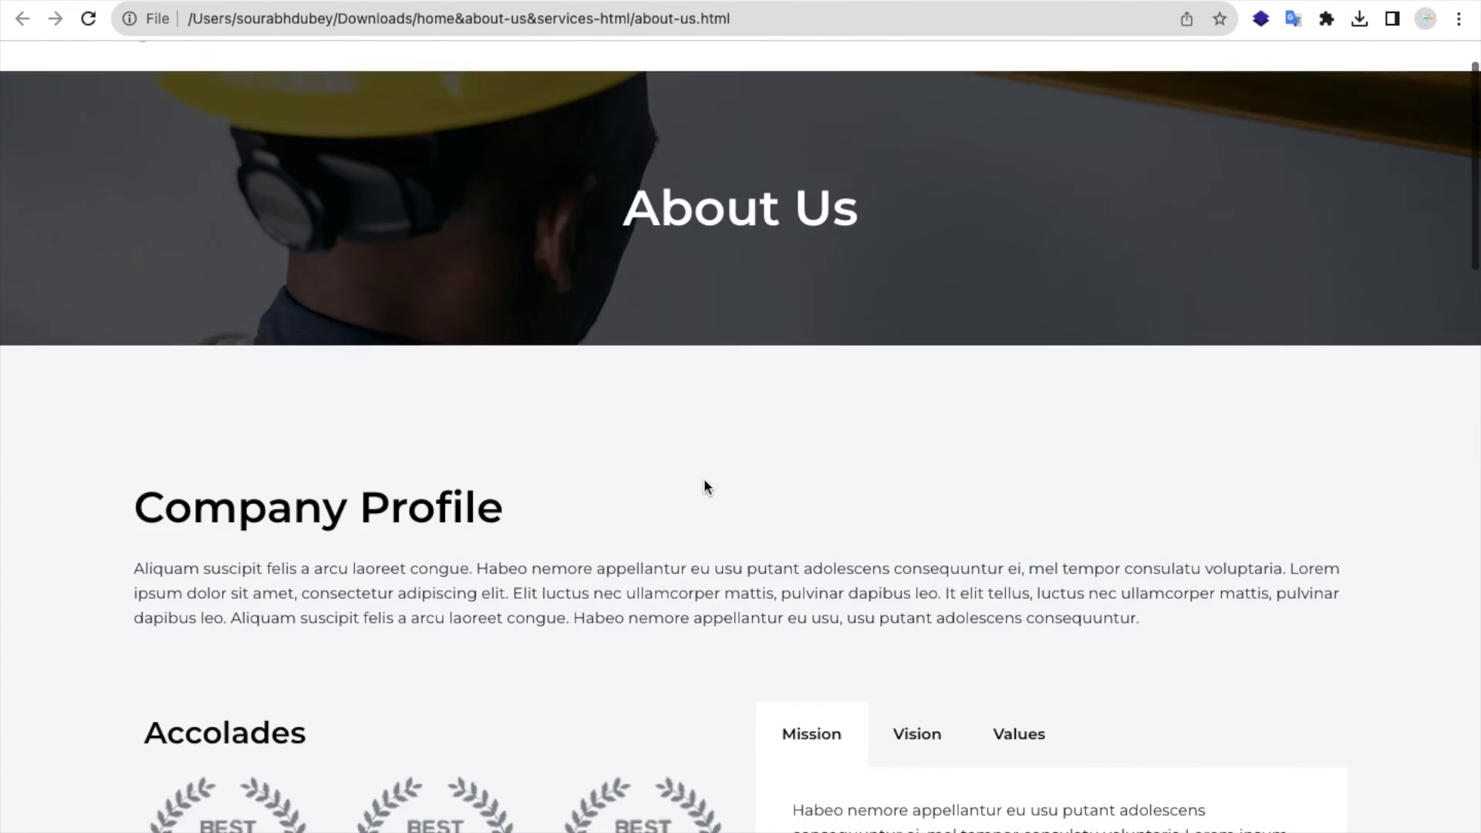
scroll(703, 486, down, 2)
scroll(703, 486, down, 2)
scroll(703, 486, down, 5)
scroll(704, 486, down, 2)
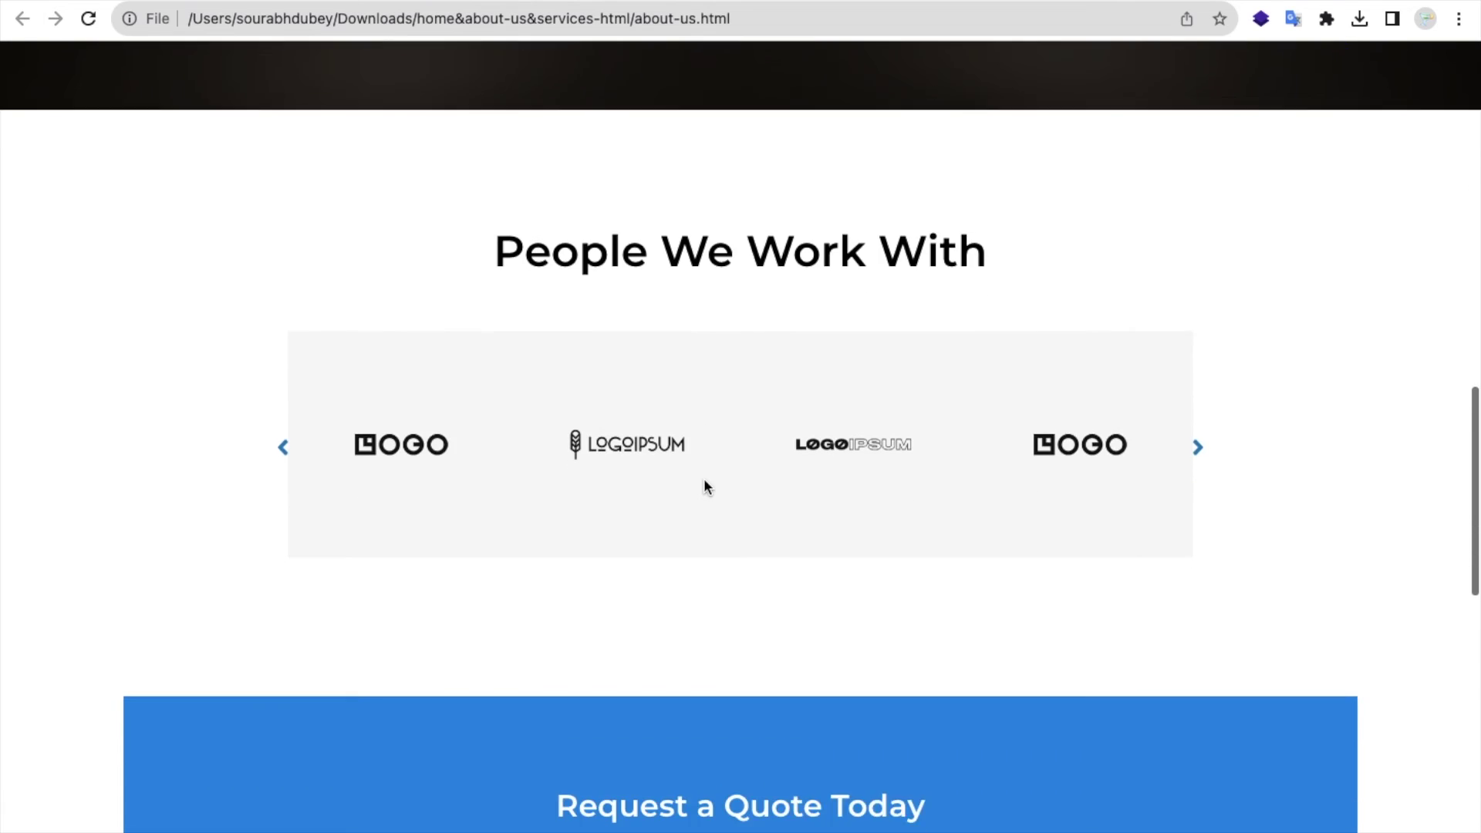
scroll(703, 486, down, 2)
scroll(703, 486, down, 6)
scroll(704, 485, down, 2)
scroll(703, 486, down, 2)
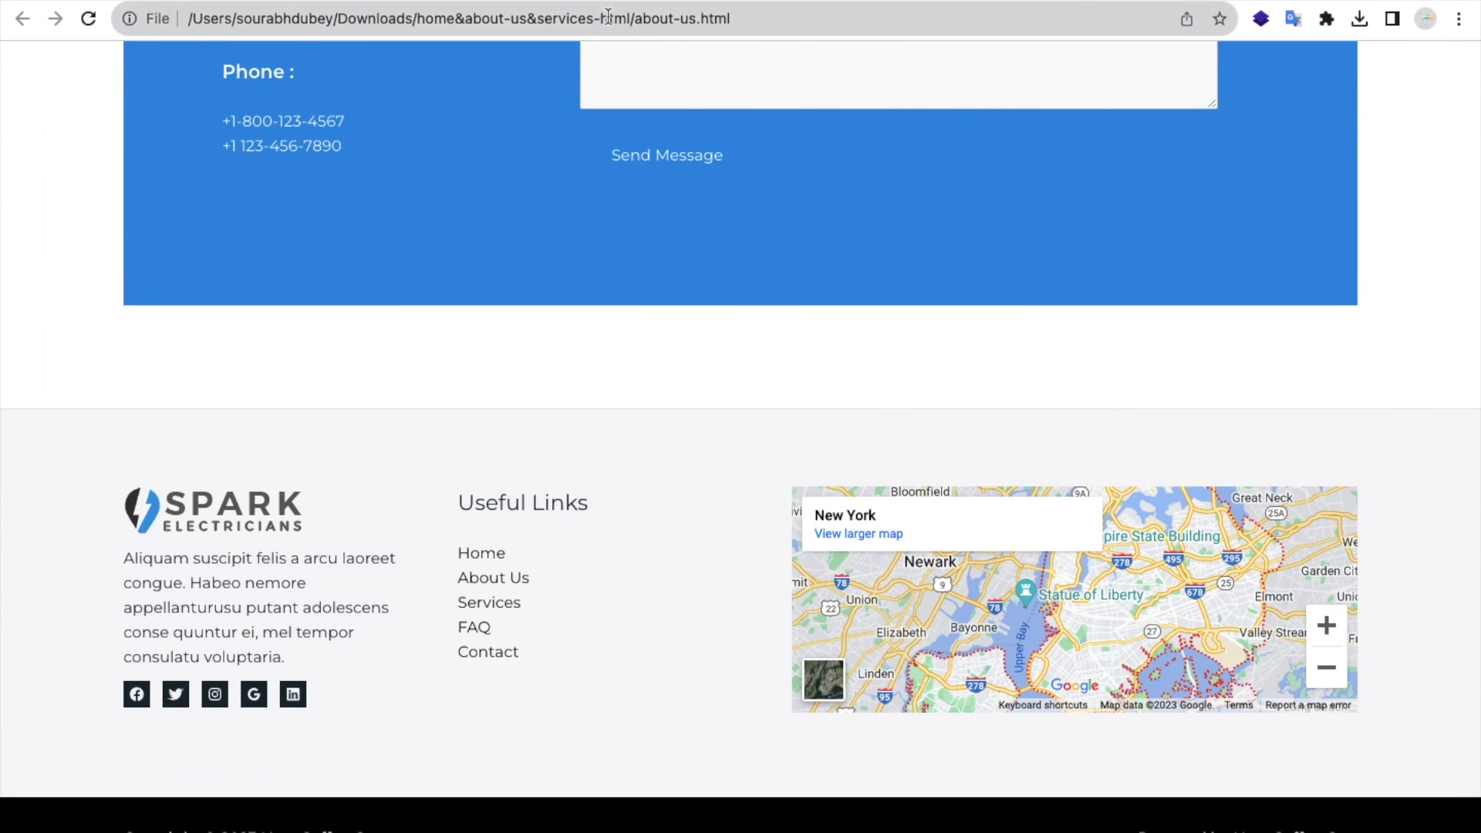
scroll(664, 461, up, 4)
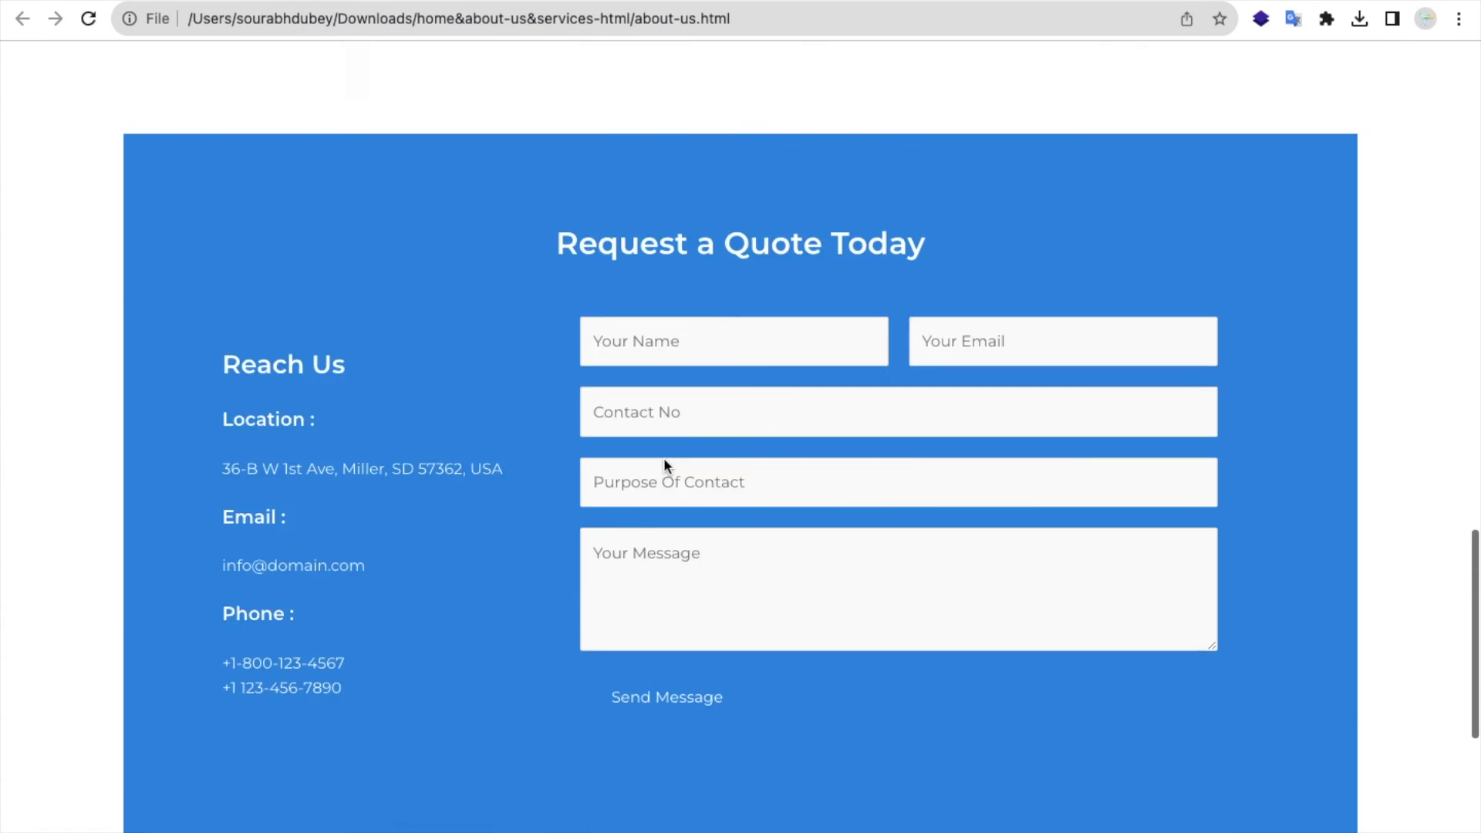
scroll(664, 461, up, 6)
scroll(664, 460, up, 8)
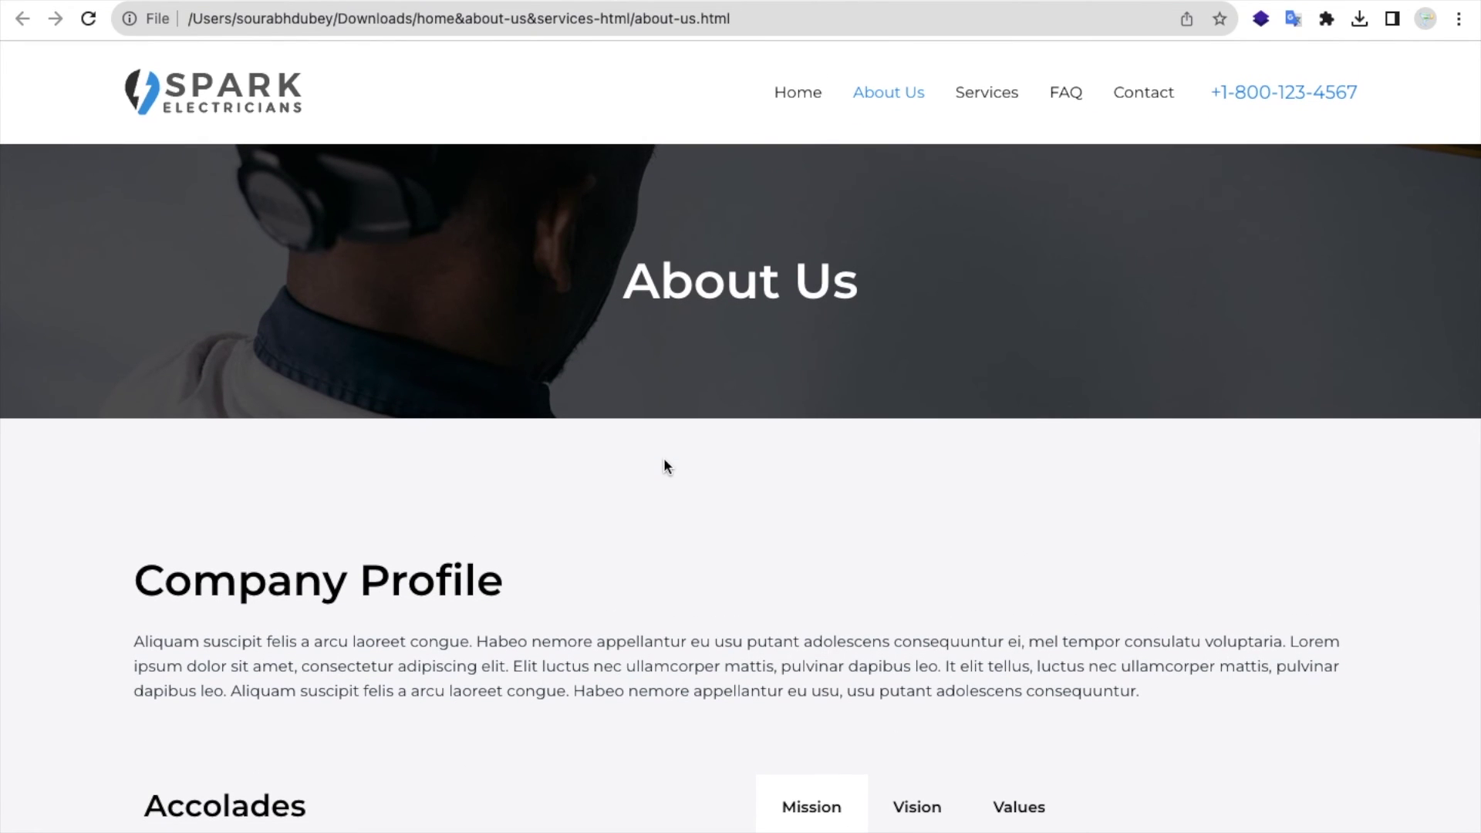